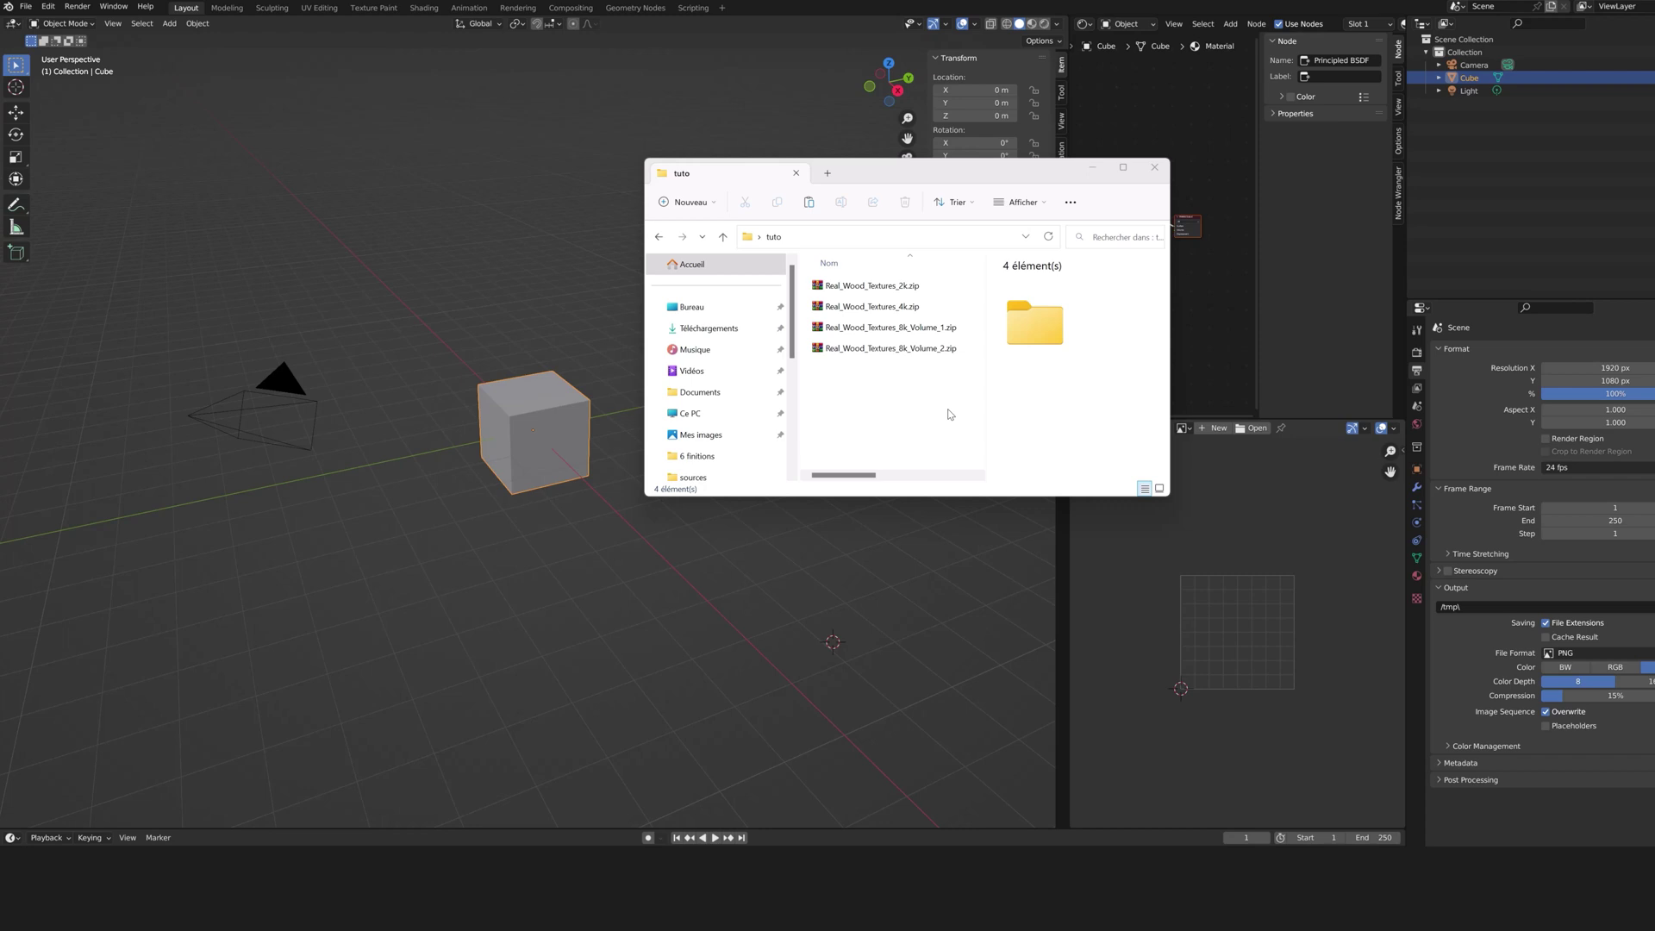
# Step: Extract the Real_Wood_Textures_2k.zip archive into the current tuto folder with WinRAR
pyautogui.click(889, 288)
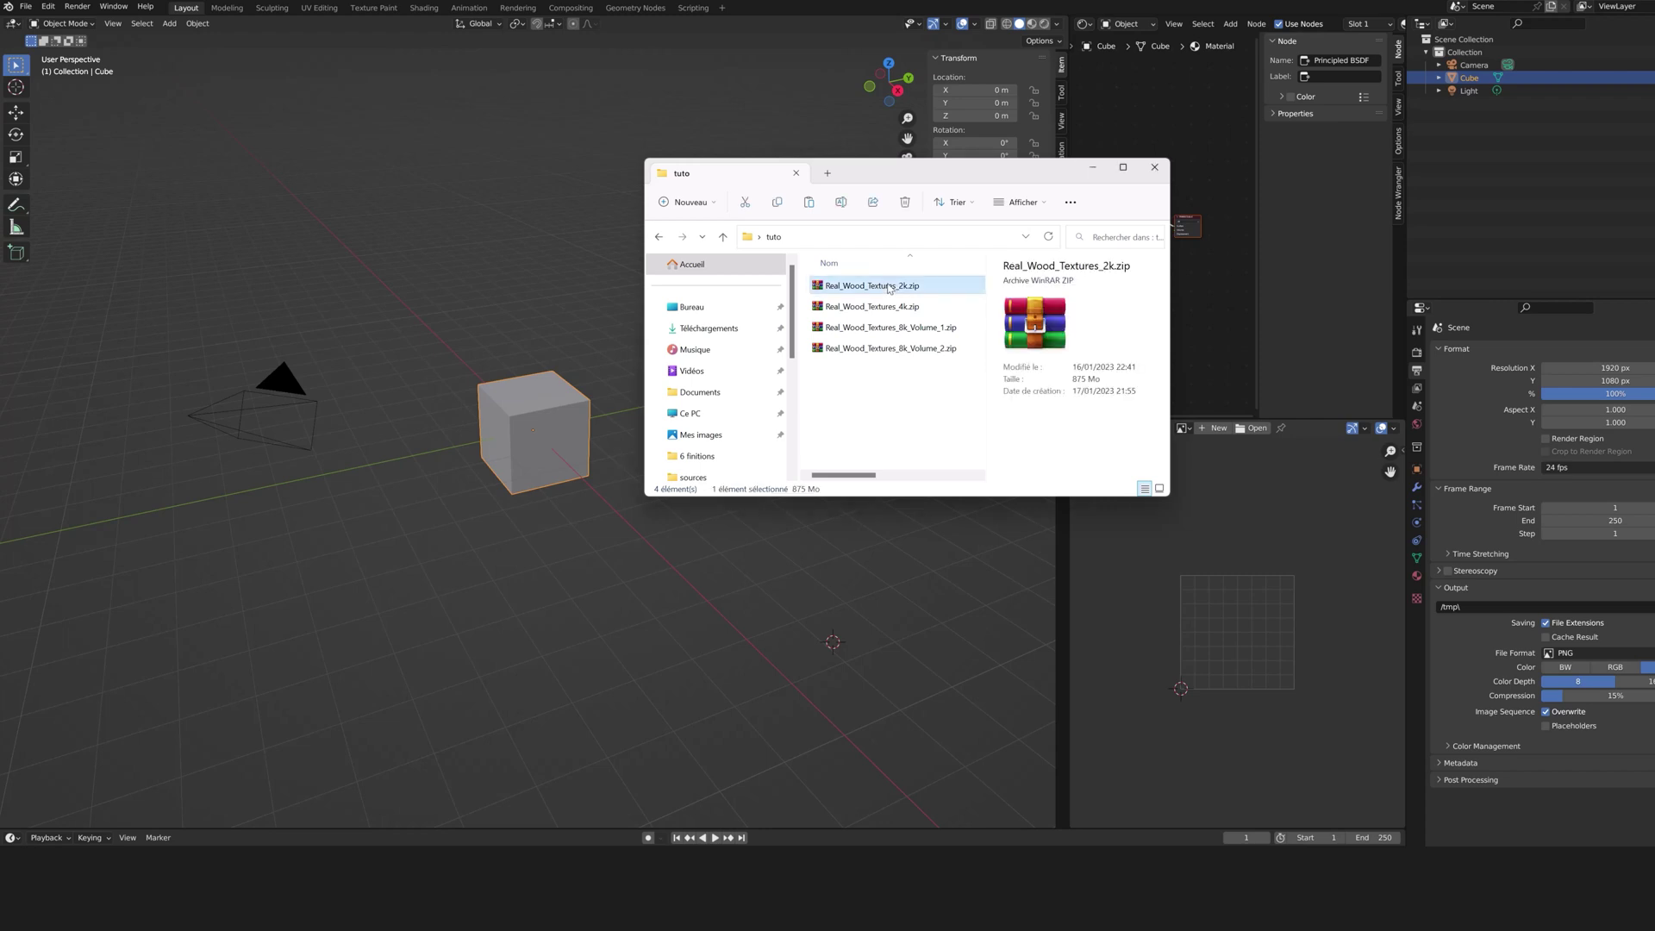
pyautogui.rightClick(901, 292)
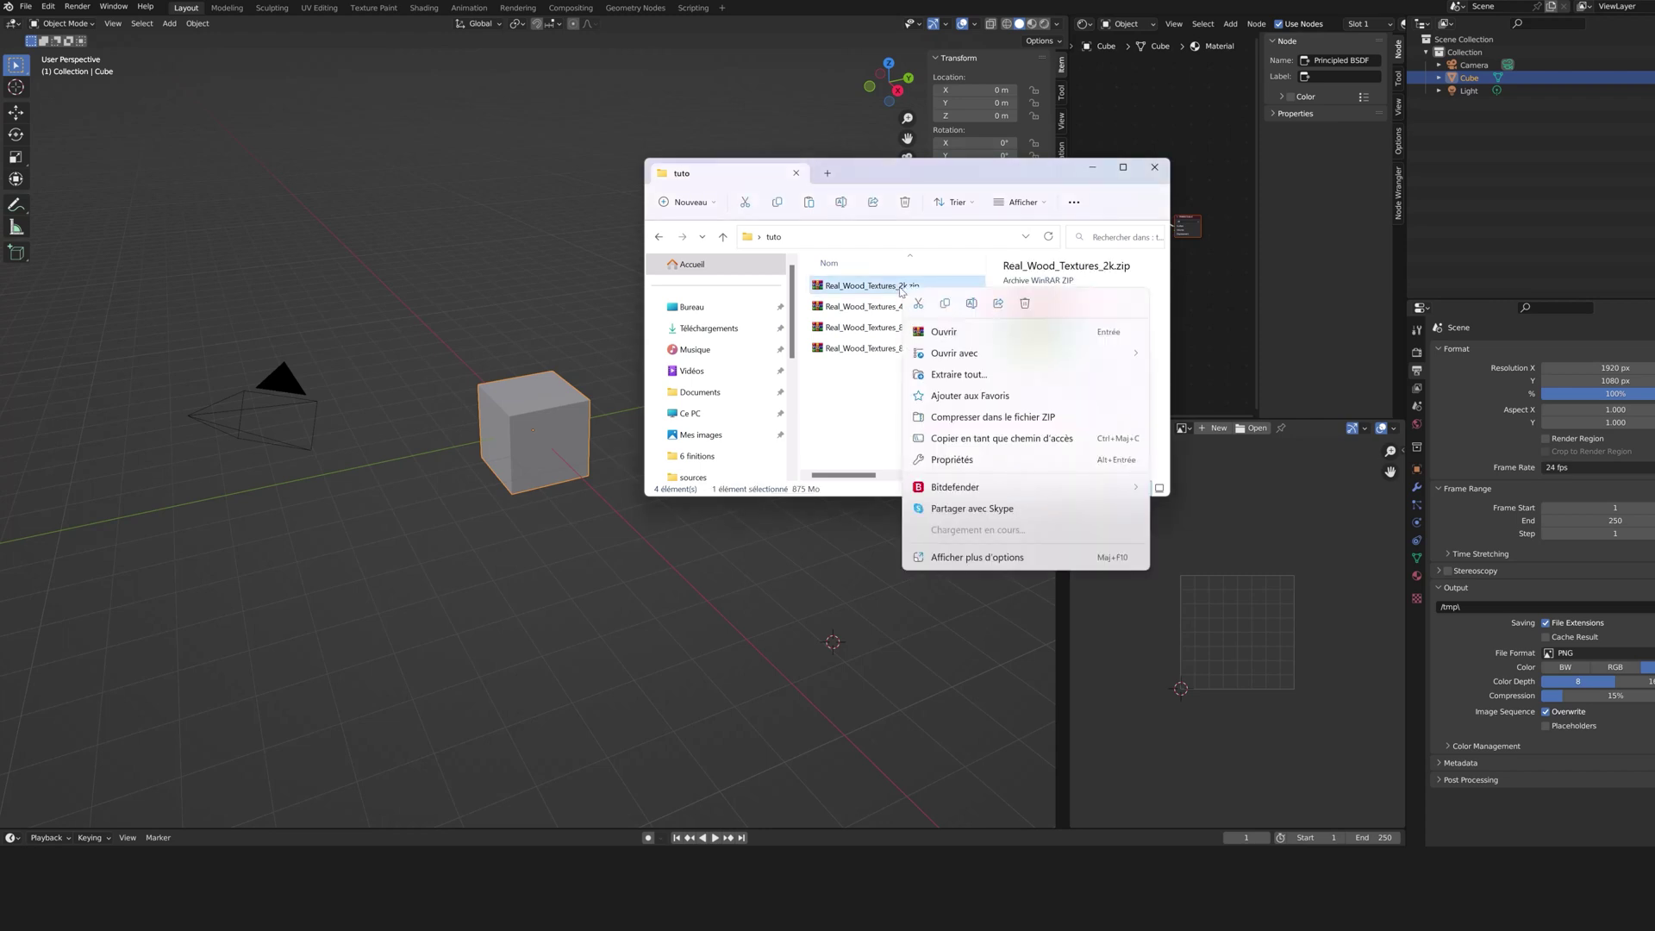
pyautogui.moveTo(1034, 559)
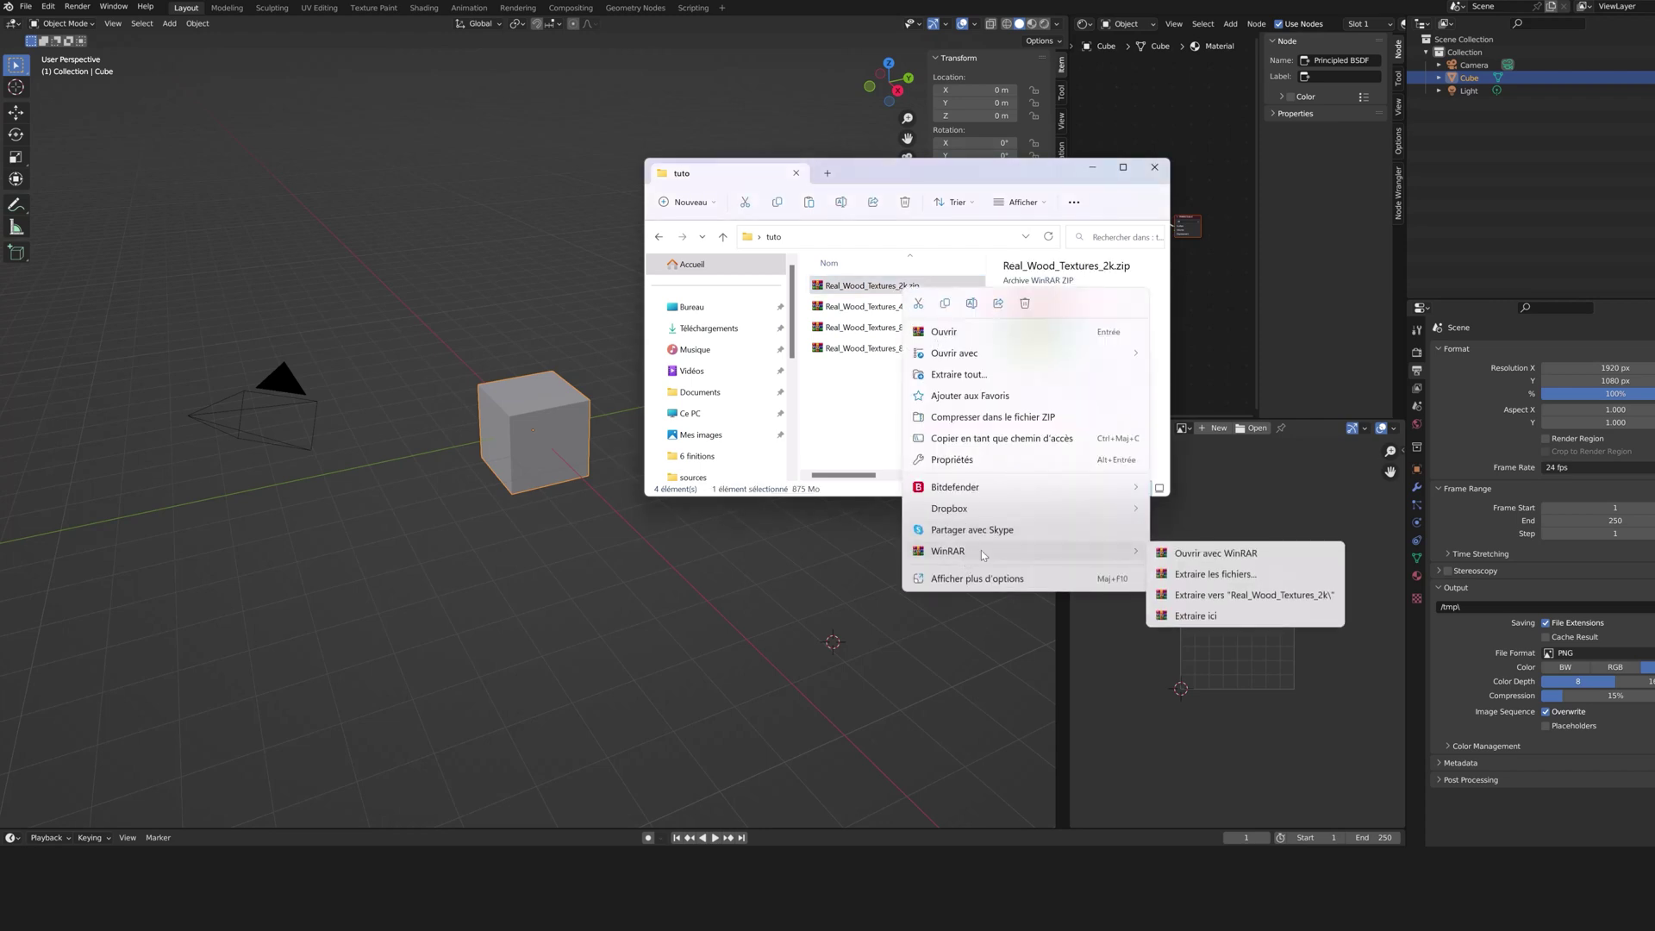
pyautogui.click(1196, 617)
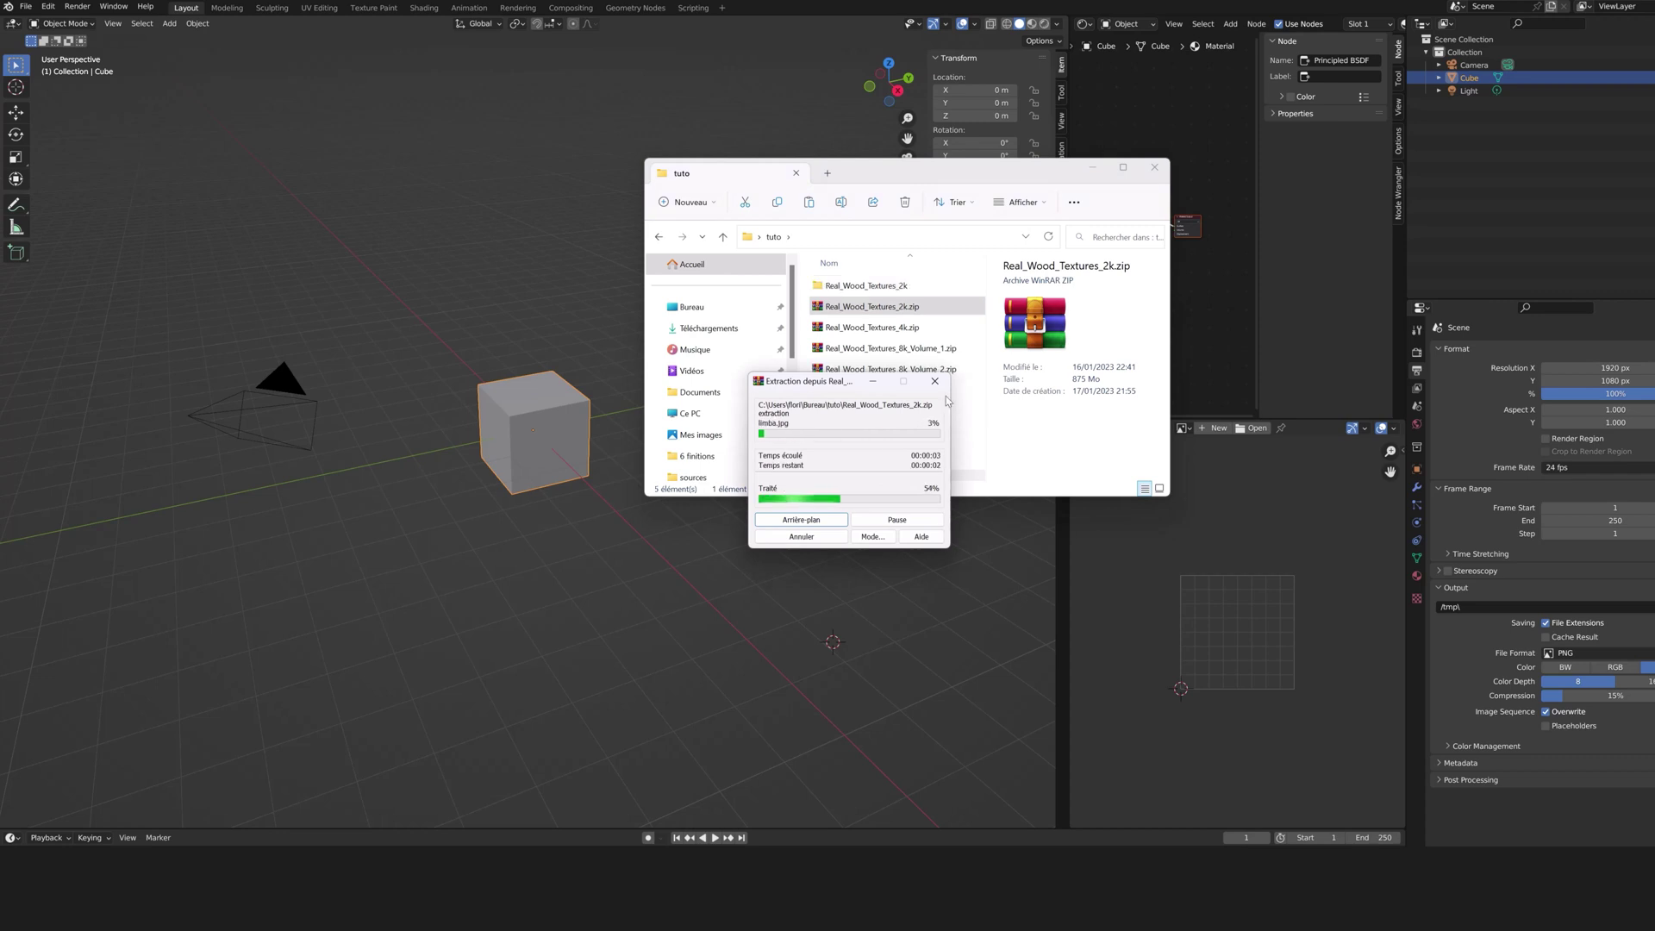
# Step: Extract the Real_Wood_Textures_4k.zip archive into the same folder with WinRAR
pyautogui.click(896, 327)
pyautogui.rightClick(897, 328)
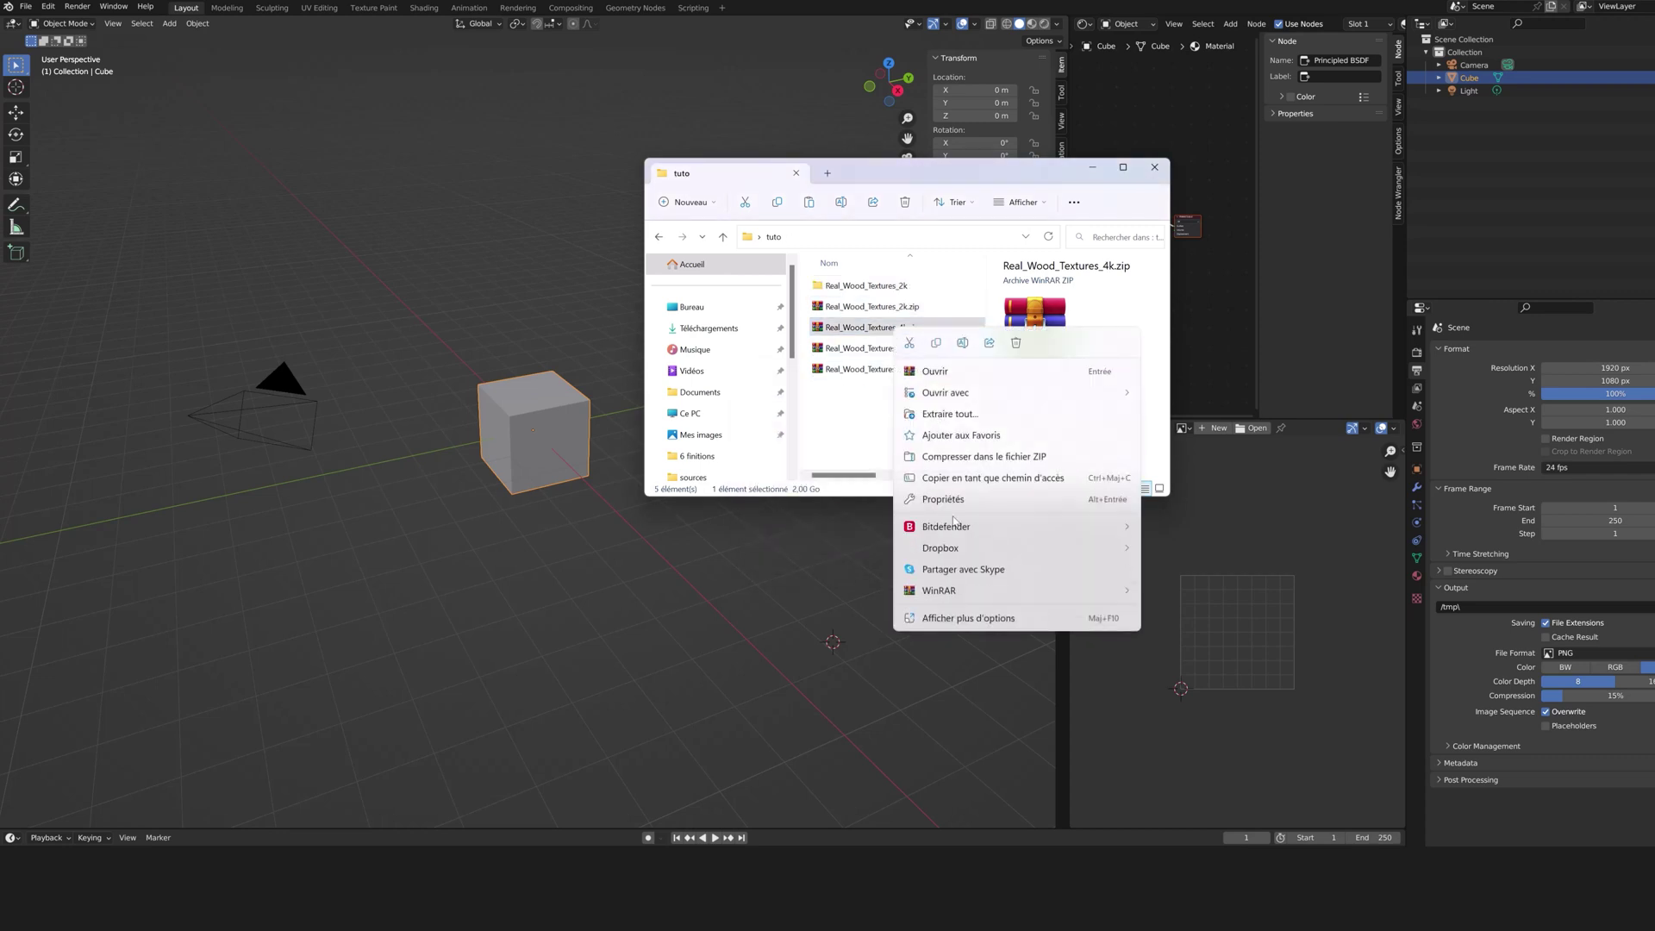
pyautogui.moveTo(957, 591)
pyautogui.click(1216, 636)
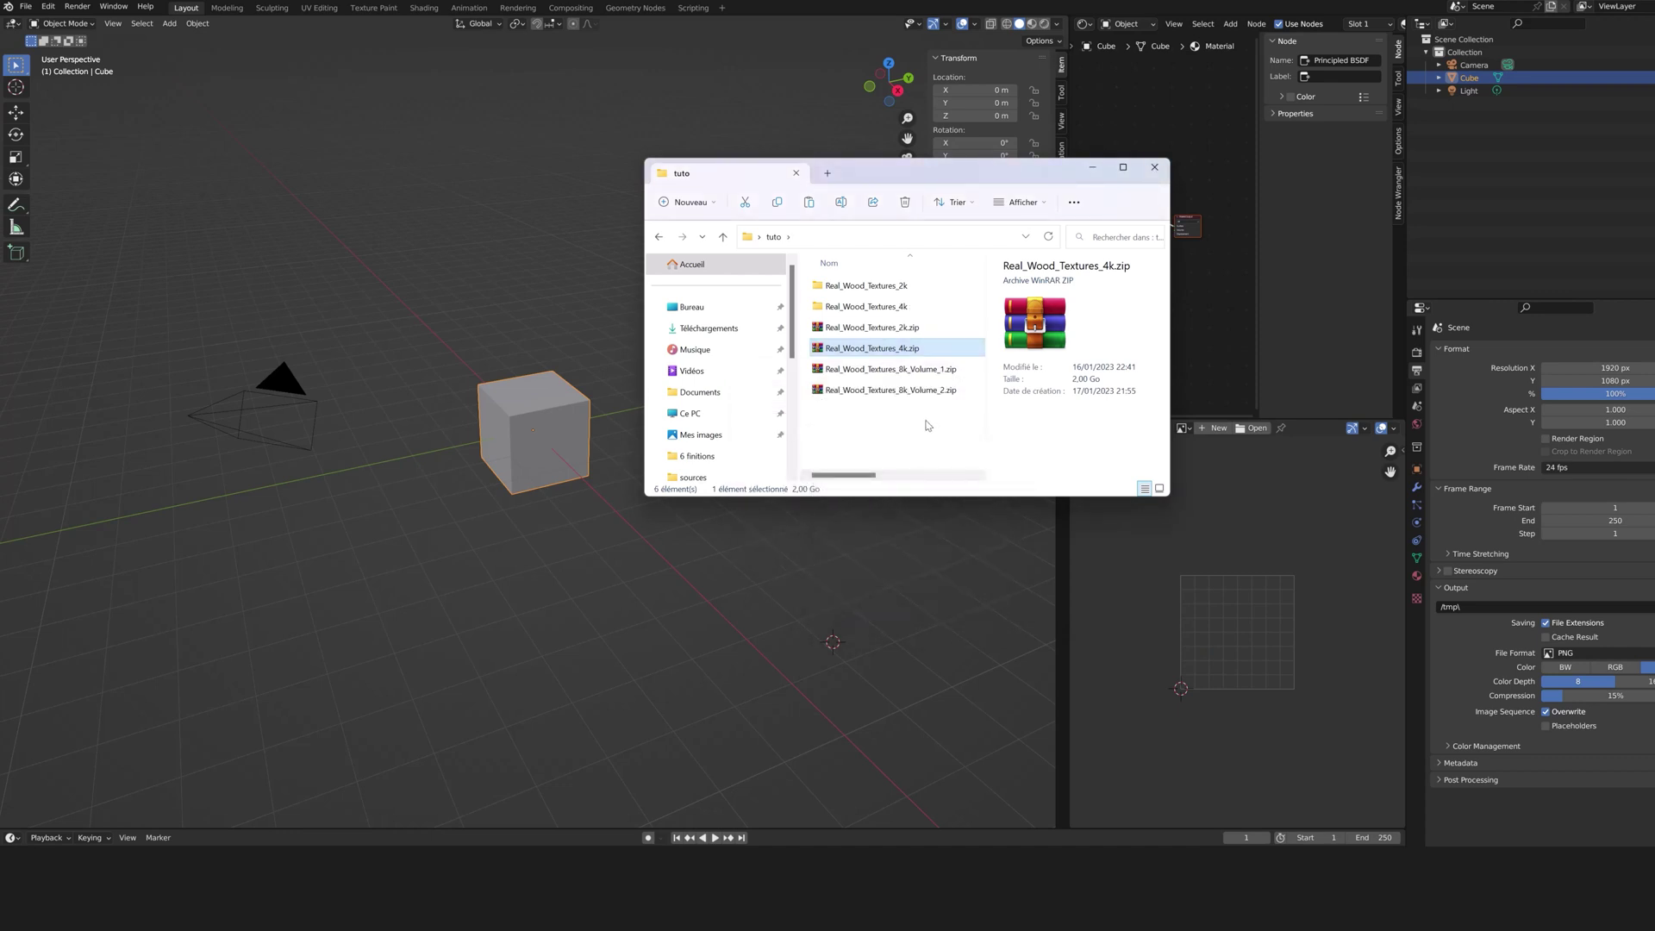
# Step: Extract Real_Wood_Textures_8k_Volume_1.zip and Volume_2.zip together with WinRAR, replacing all duplicate files
pyautogui.moveTo(927, 425); pyautogui.dragTo(892, 377)
pyautogui.rightClick(893, 376)
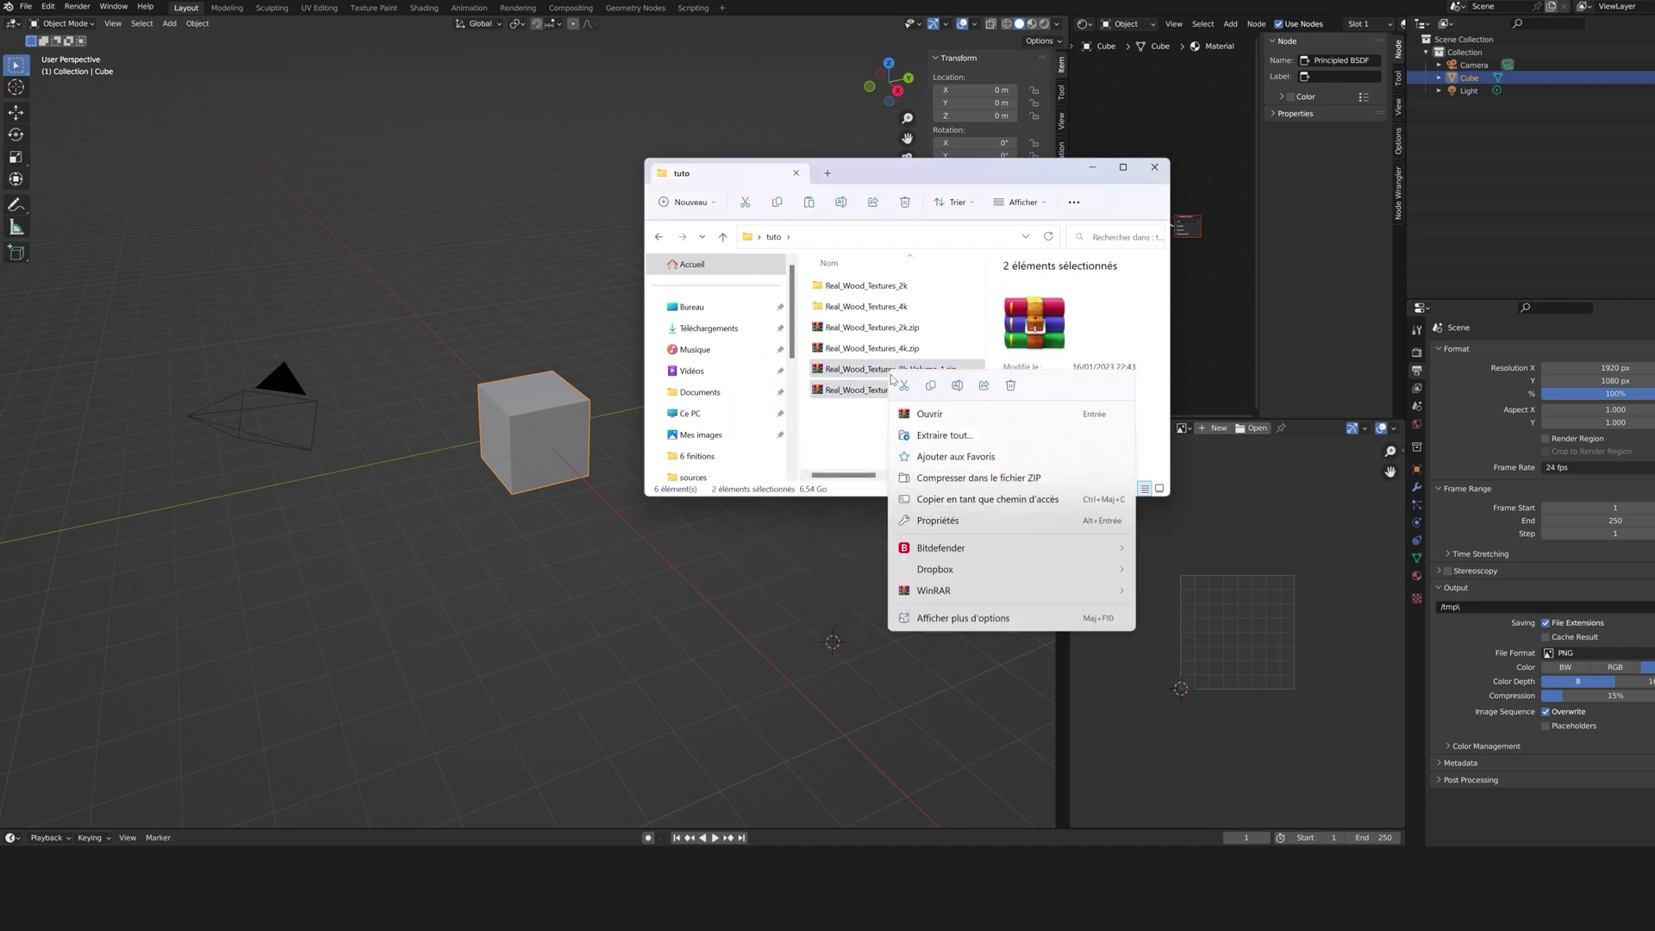
pyautogui.moveTo(948, 591)
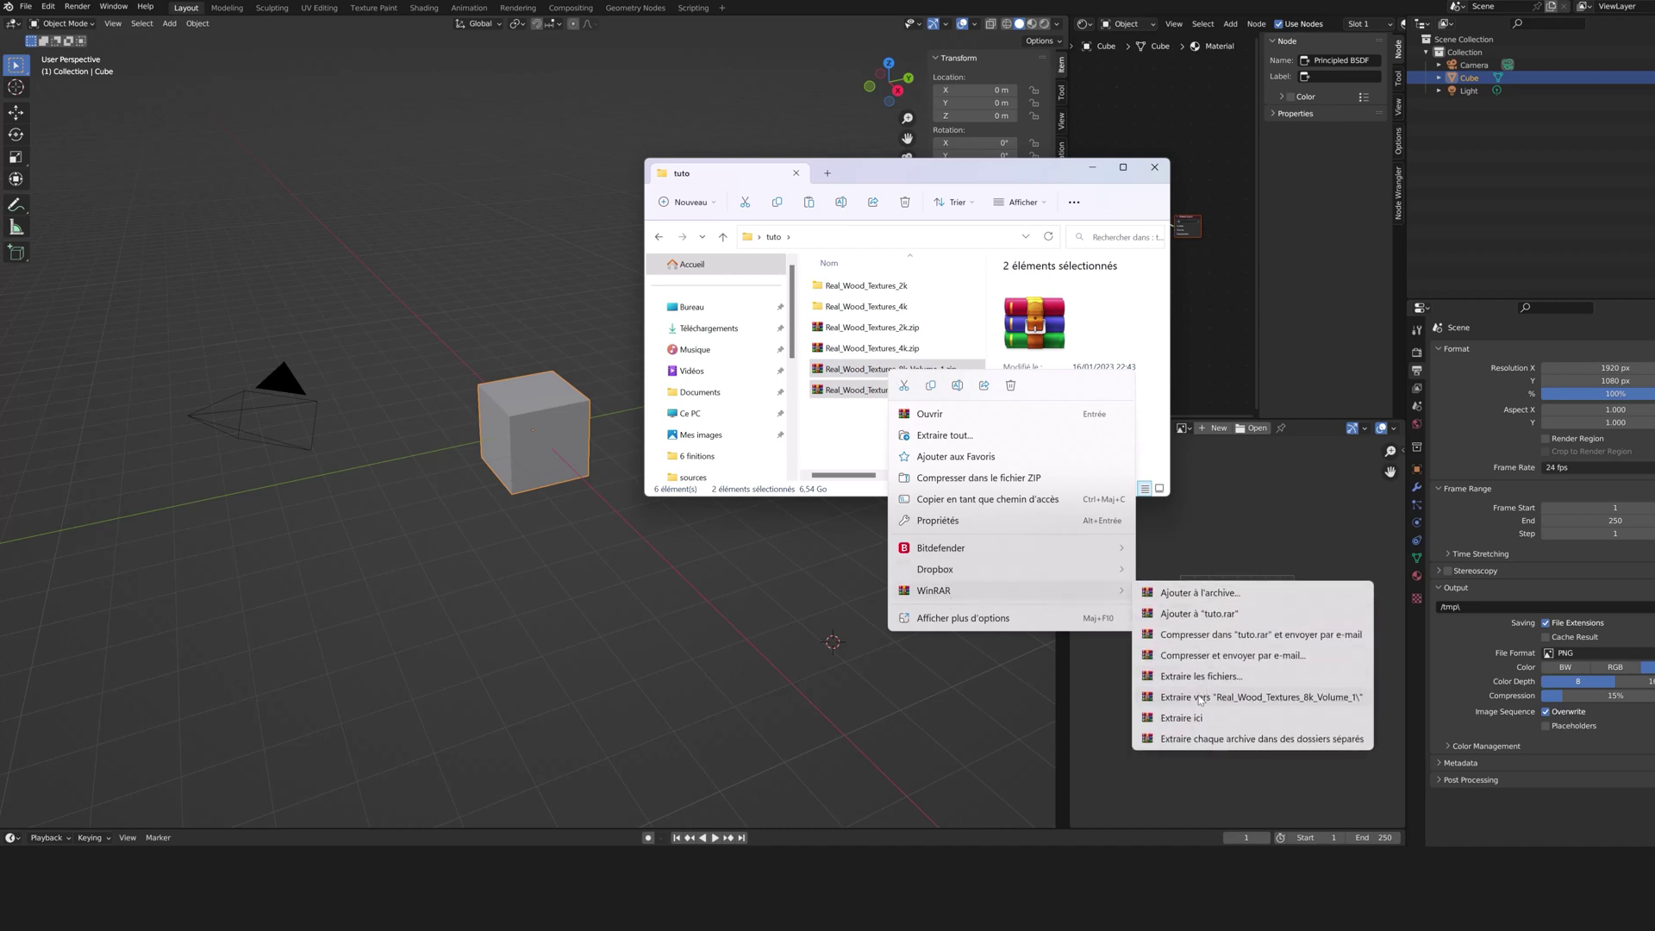
pyautogui.click(1200, 698)
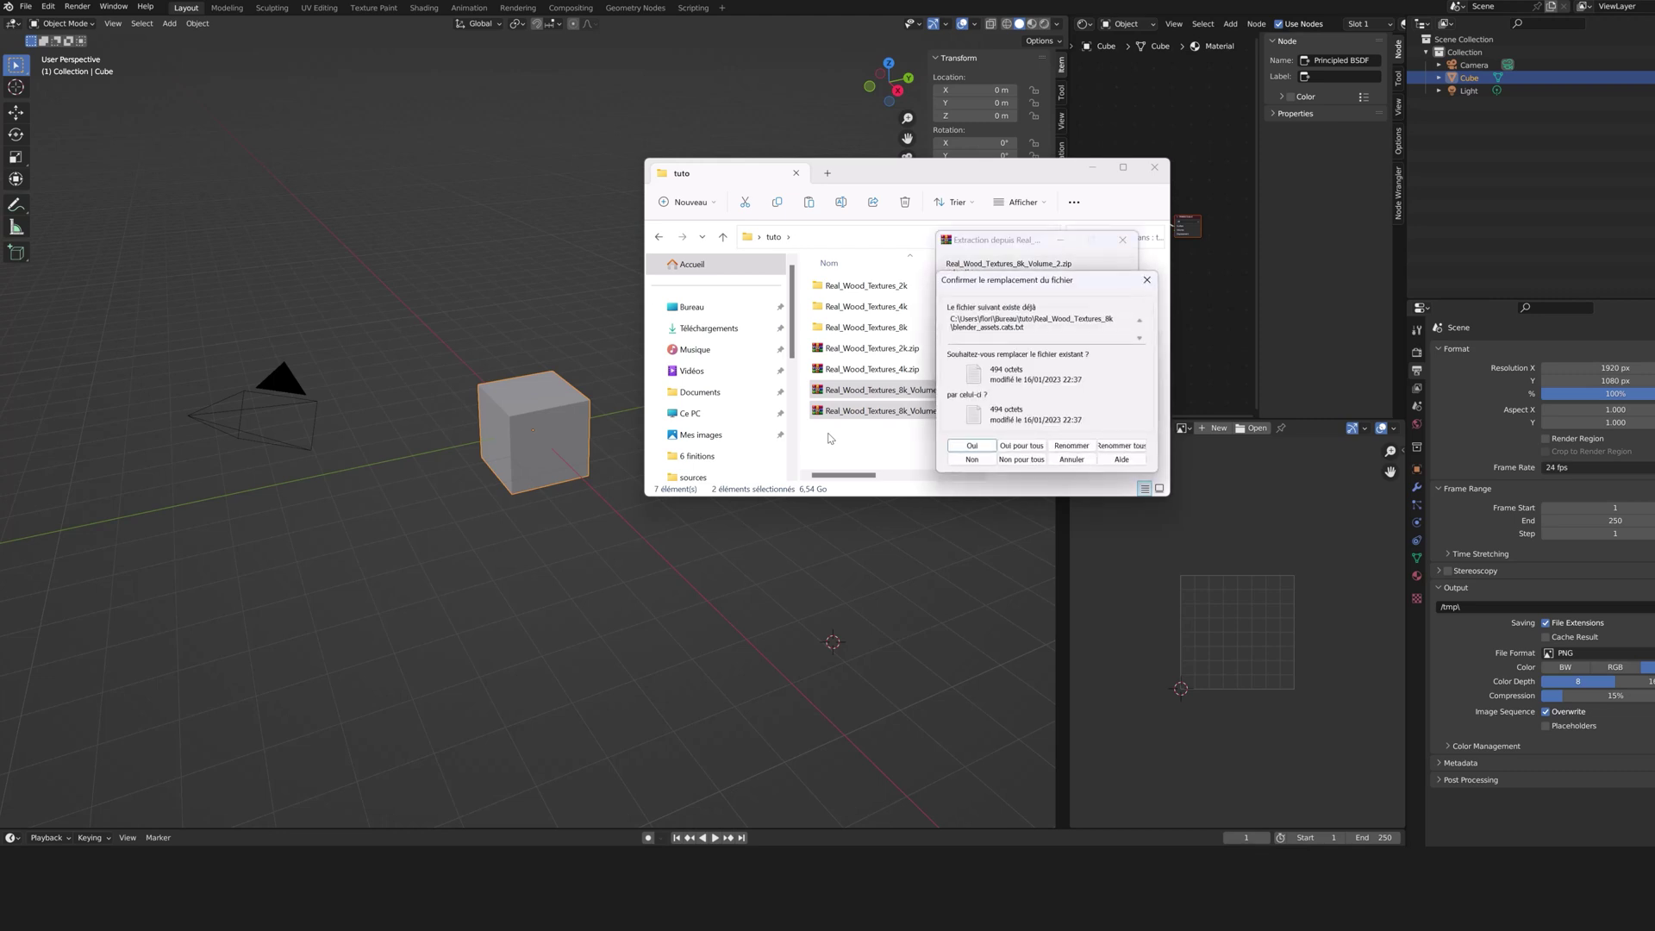
pyautogui.click(1023, 445)
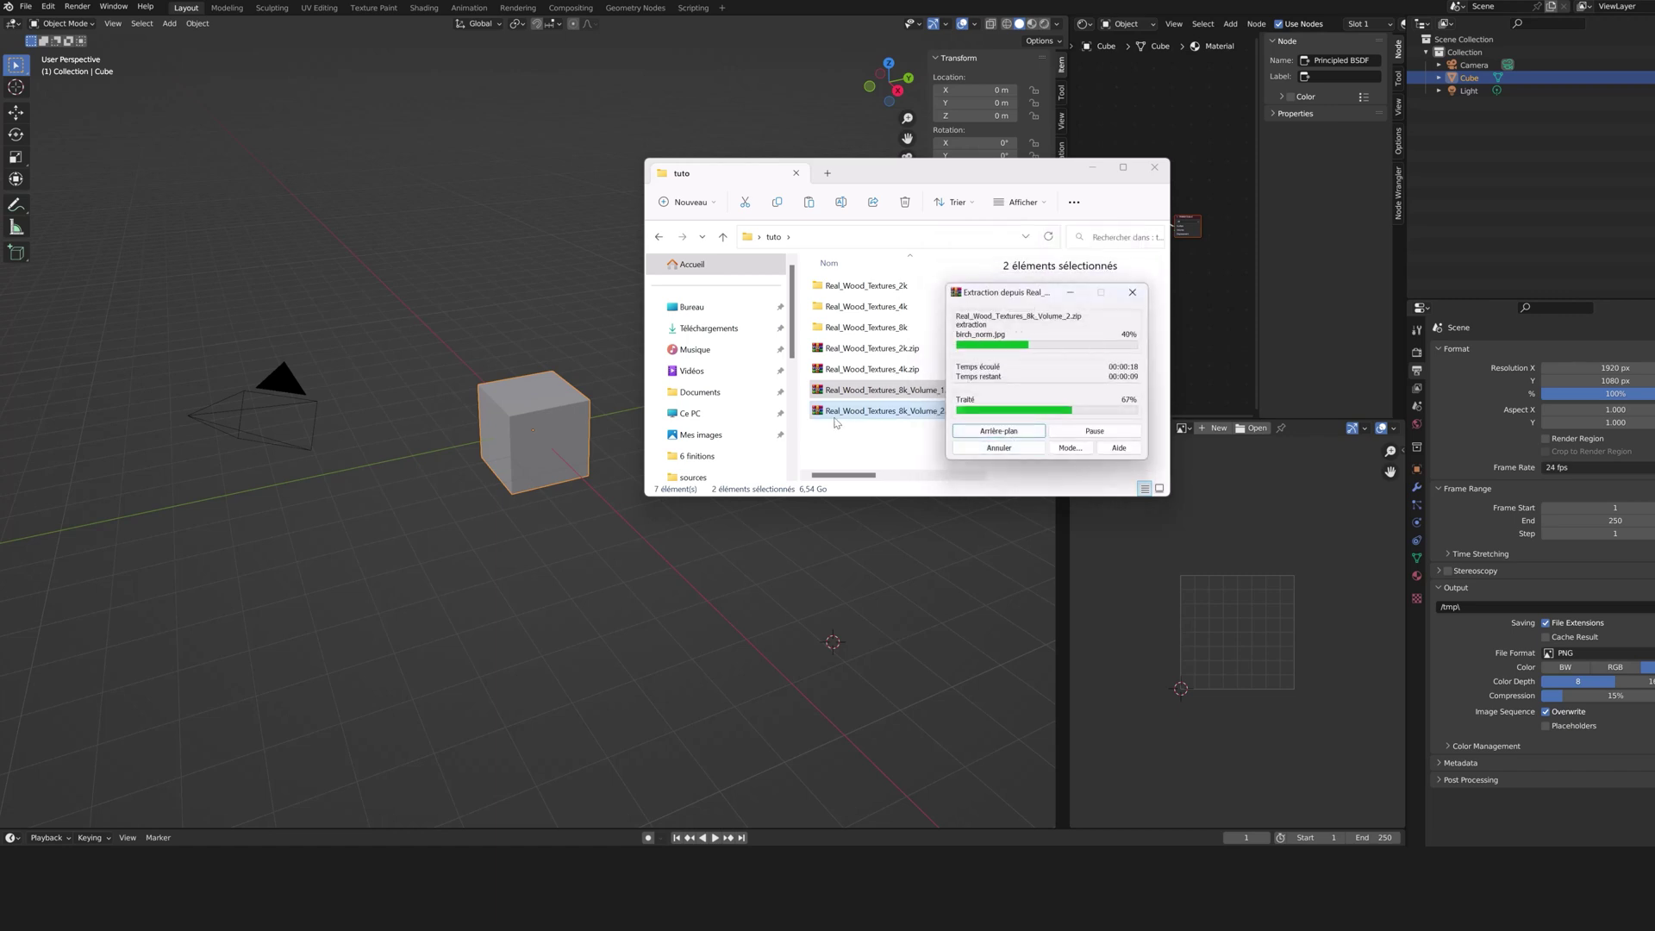
# Step: Delete the four zip archives from the tuto folder, keeping only the extracted texture folders
pyautogui.moveTo(887, 438); pyautogui.dragTo(867, 348)
pyautogui.press('Delete')
pyautogui.press('Return')
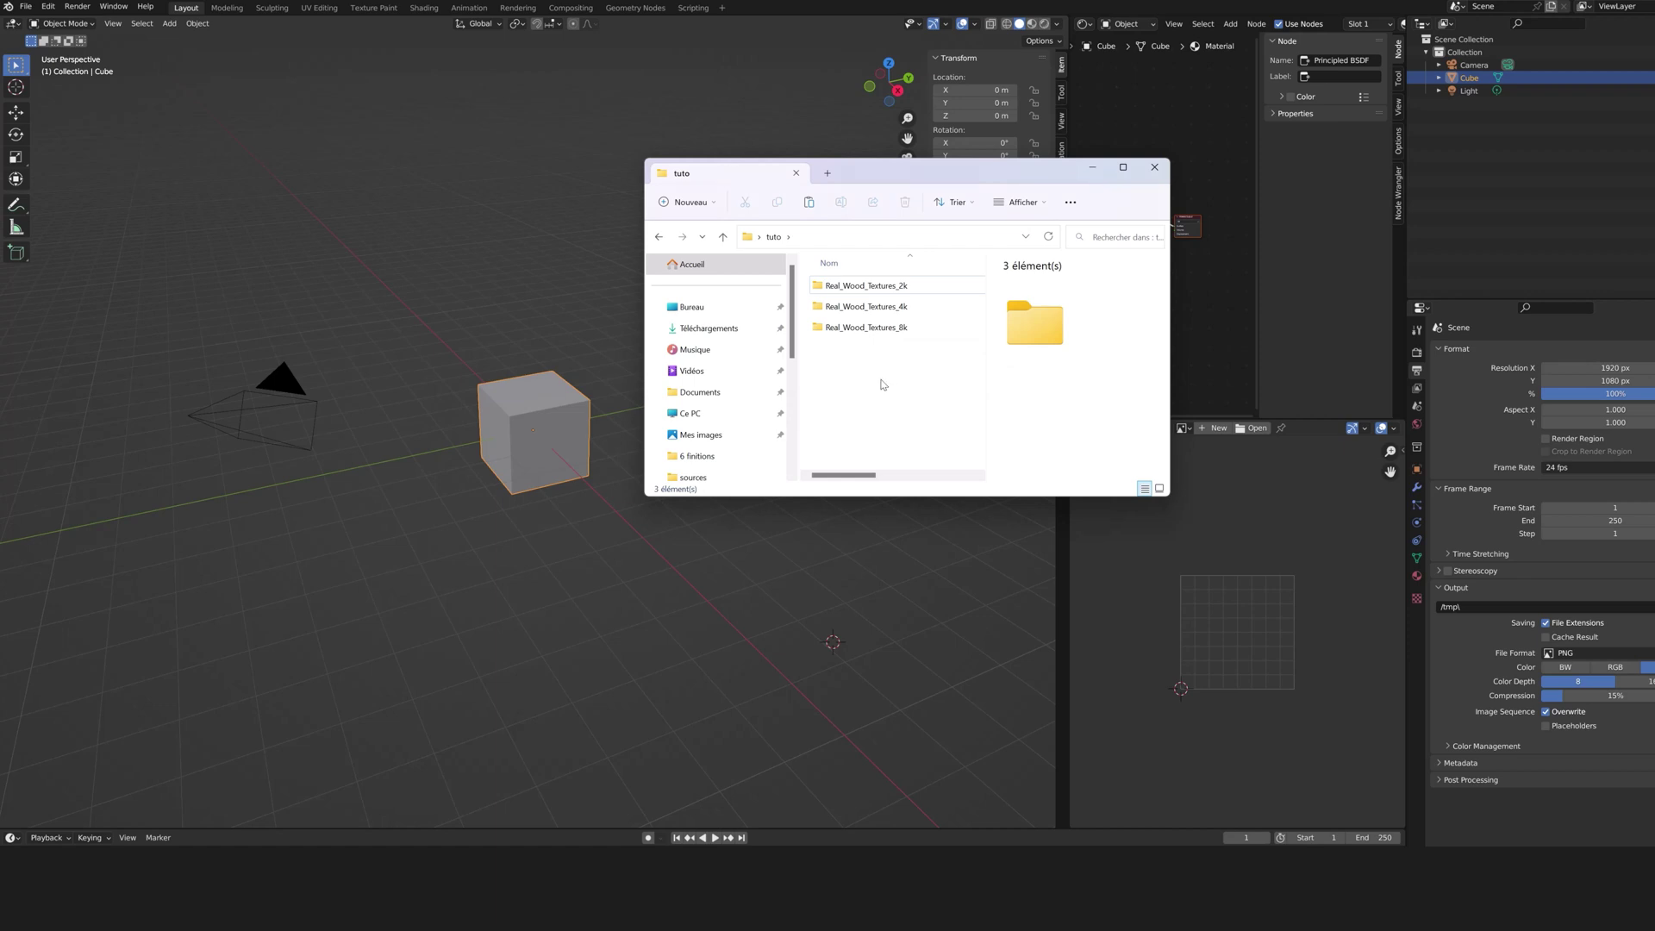
# Step: Switch to Blender and add the Real_Wood_Textures_2k folder as an asset library in the File Paths preferences
pyautogui.keyDown('shift'); pyautogui.rightClick(509, 327); pyautogui.keyUp('shift')
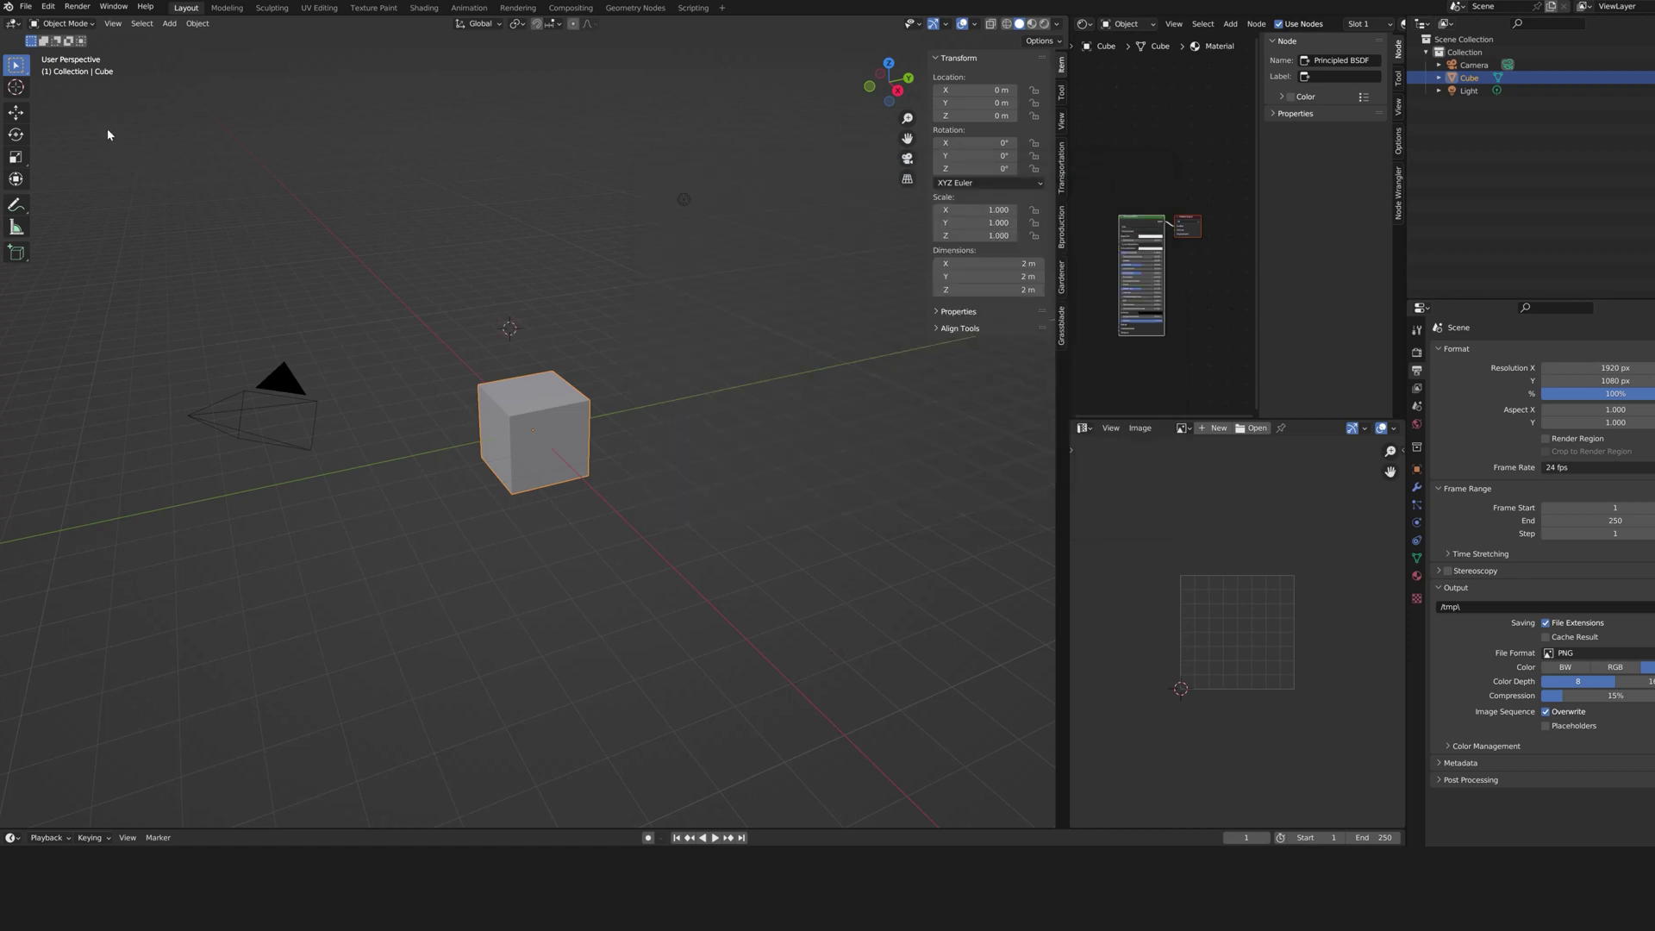
pyautogui.click(49, 7)
pyautogui.click(73, 190)
pyautogui.moveTo(121, 5); pyautogui.dragTo(635, 147)
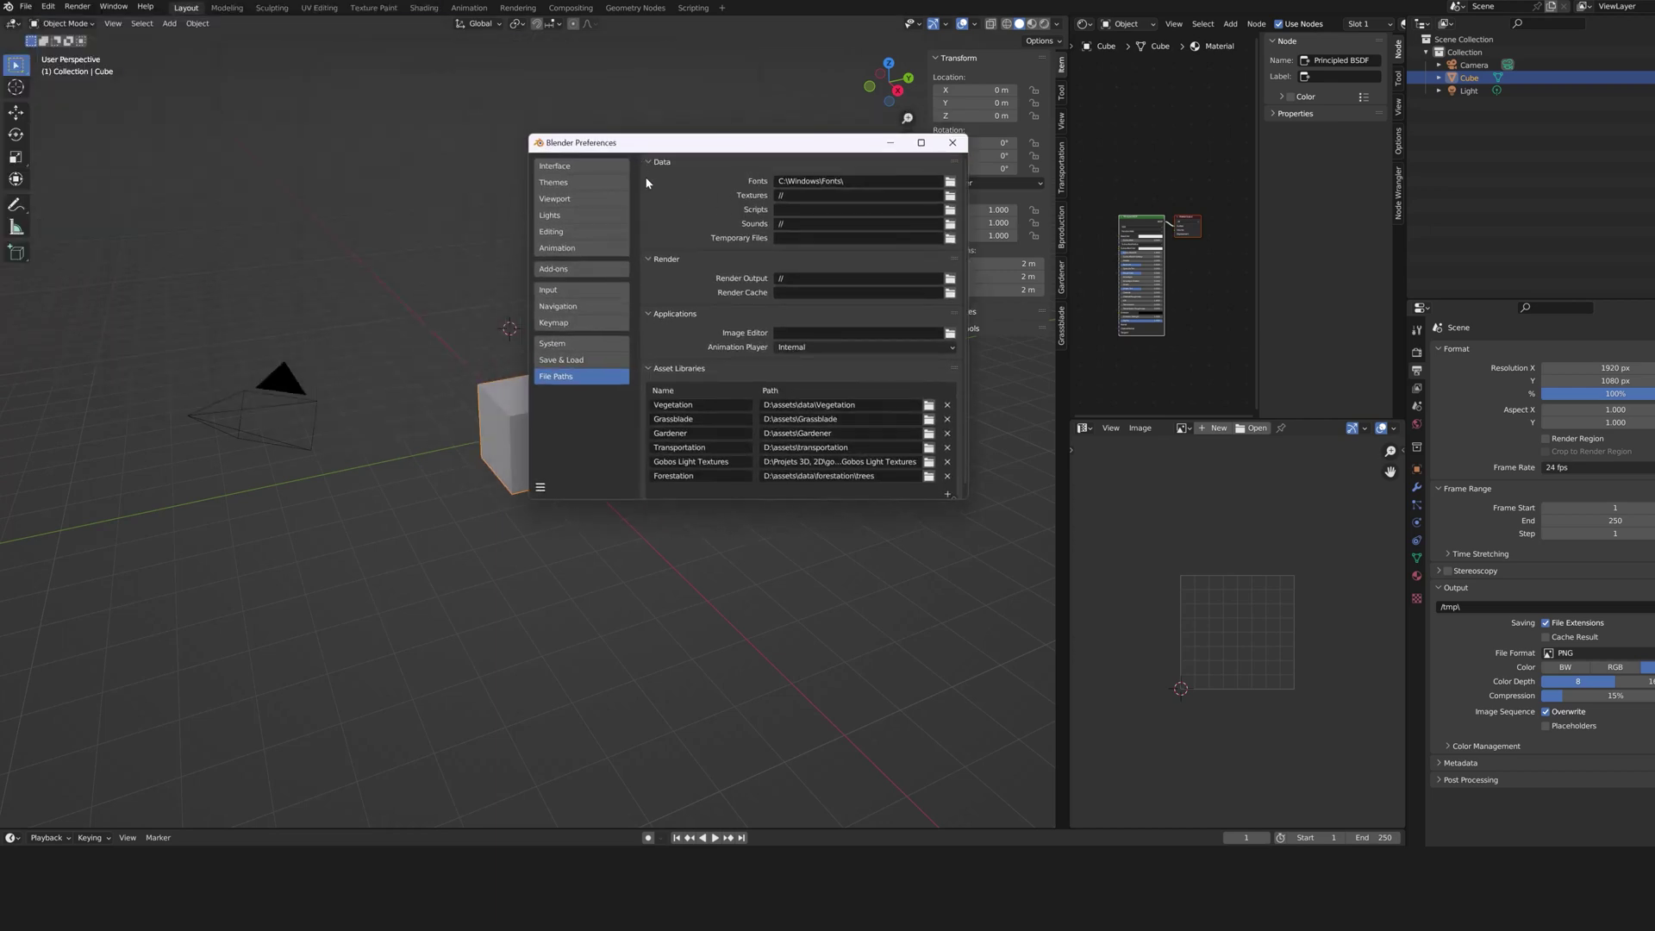
pyautogui.moveTo(709, 501); pyautogui.dragTo(743, 562)
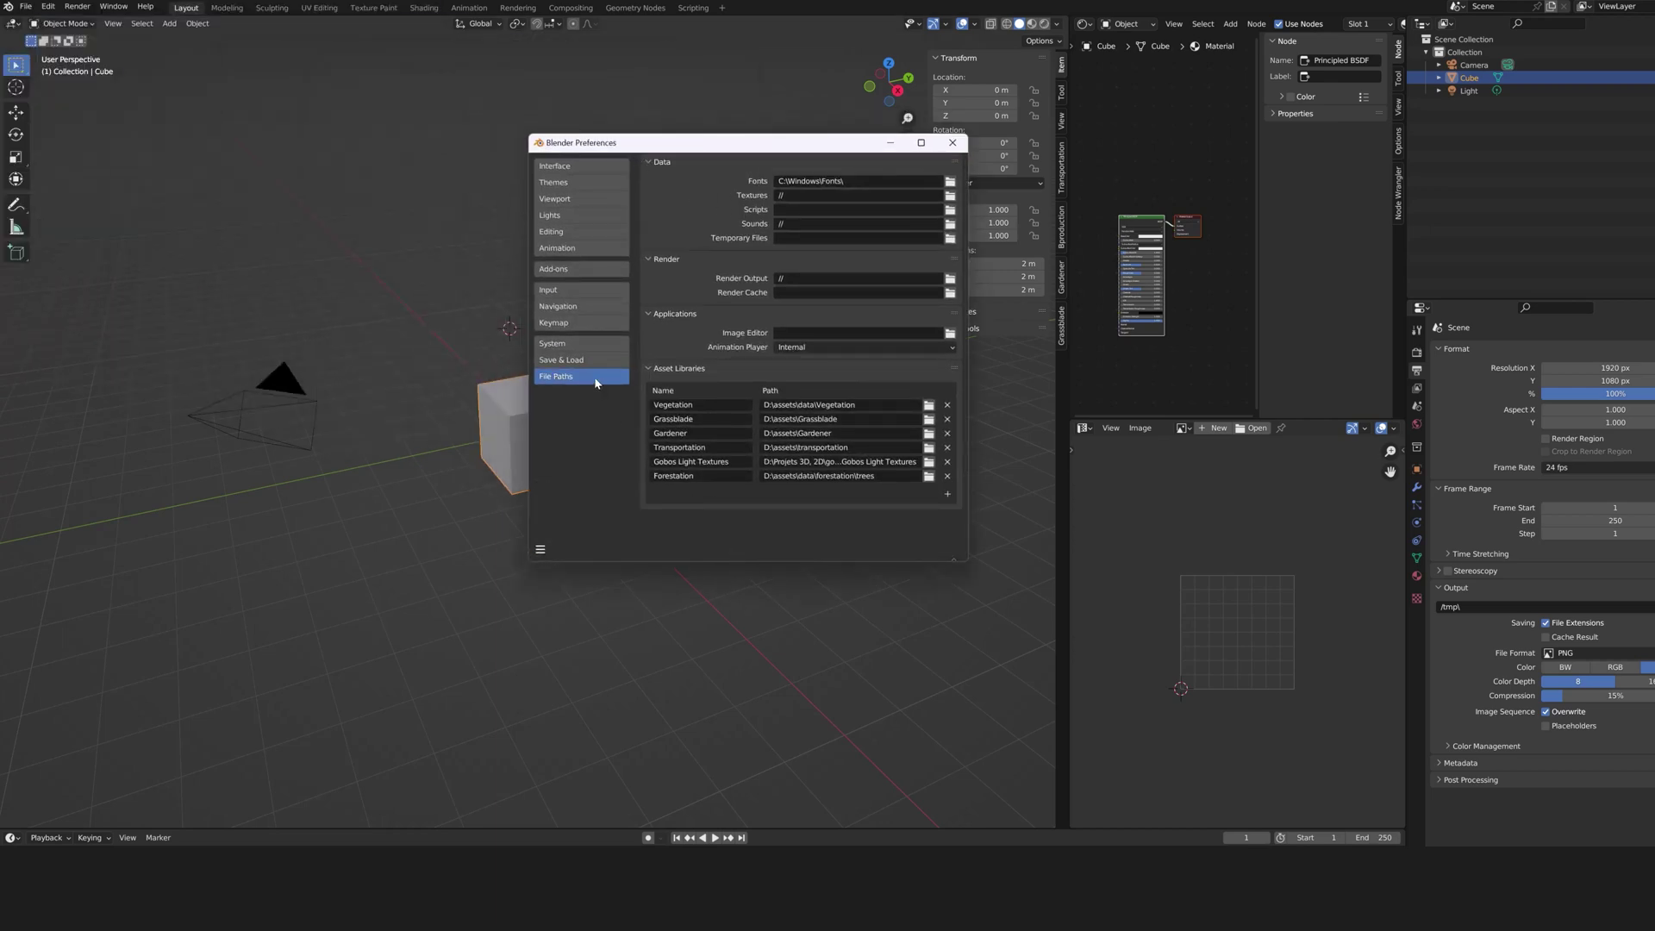
pyautogui.click(947, 496)
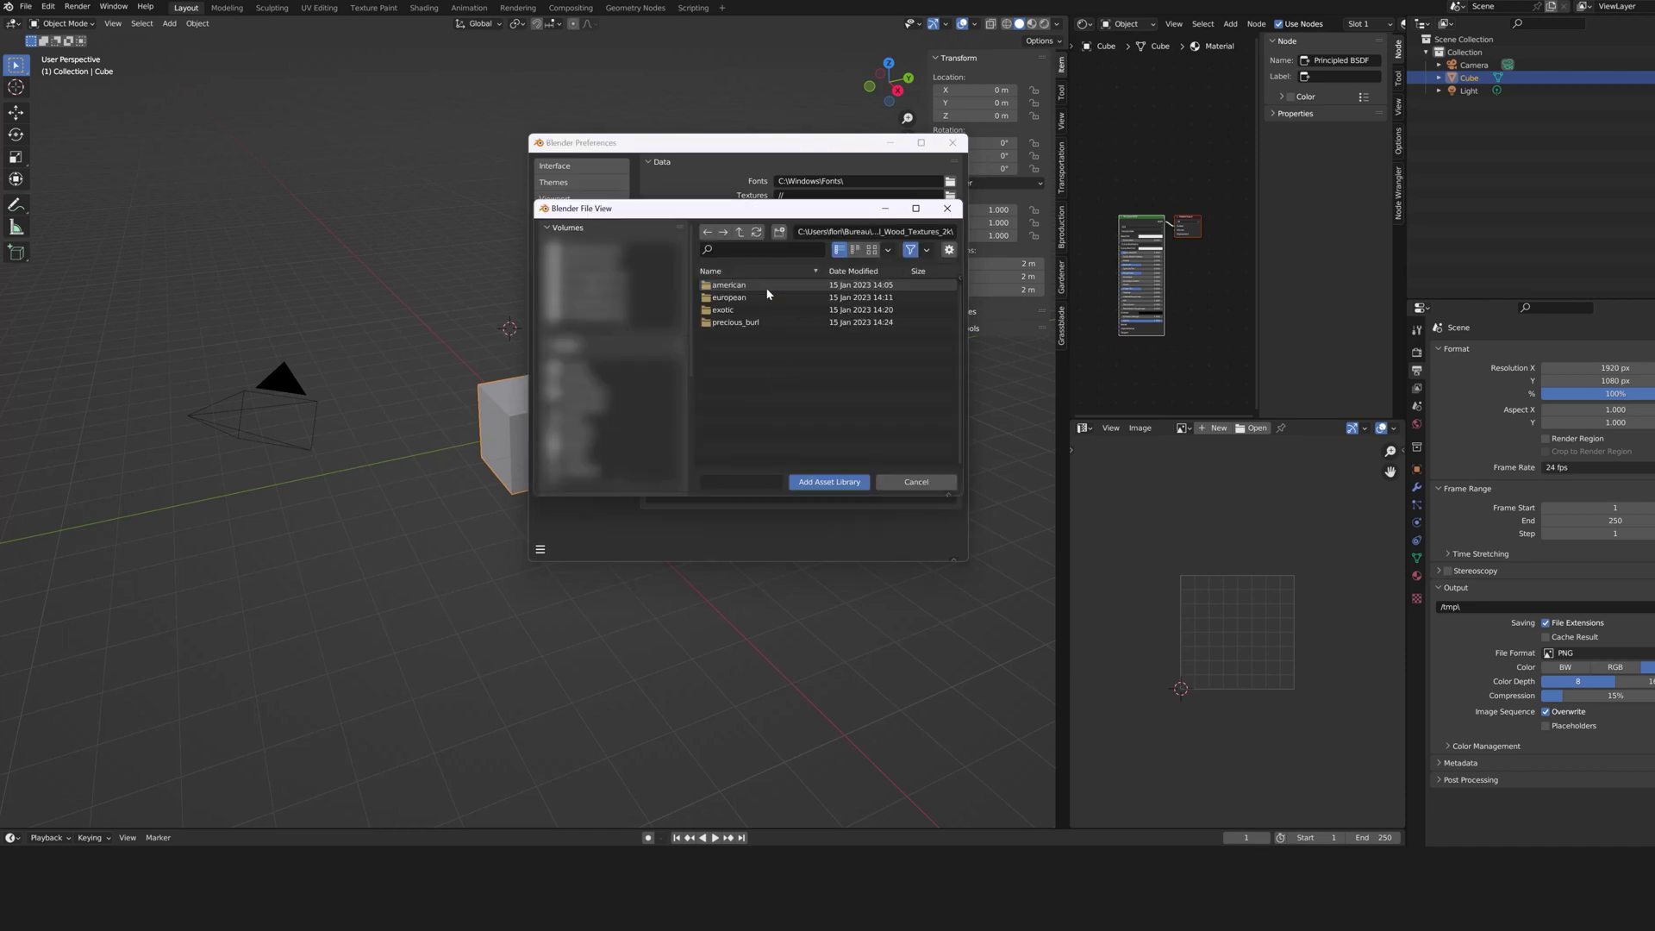
pyautogui.moveTo(766, 209); pyautogui.dragTo(762, 209)
pyautogui.moveTo(726, 362); pyautogui.dragTo(733, 281)
pyautogui.click(764, 415)
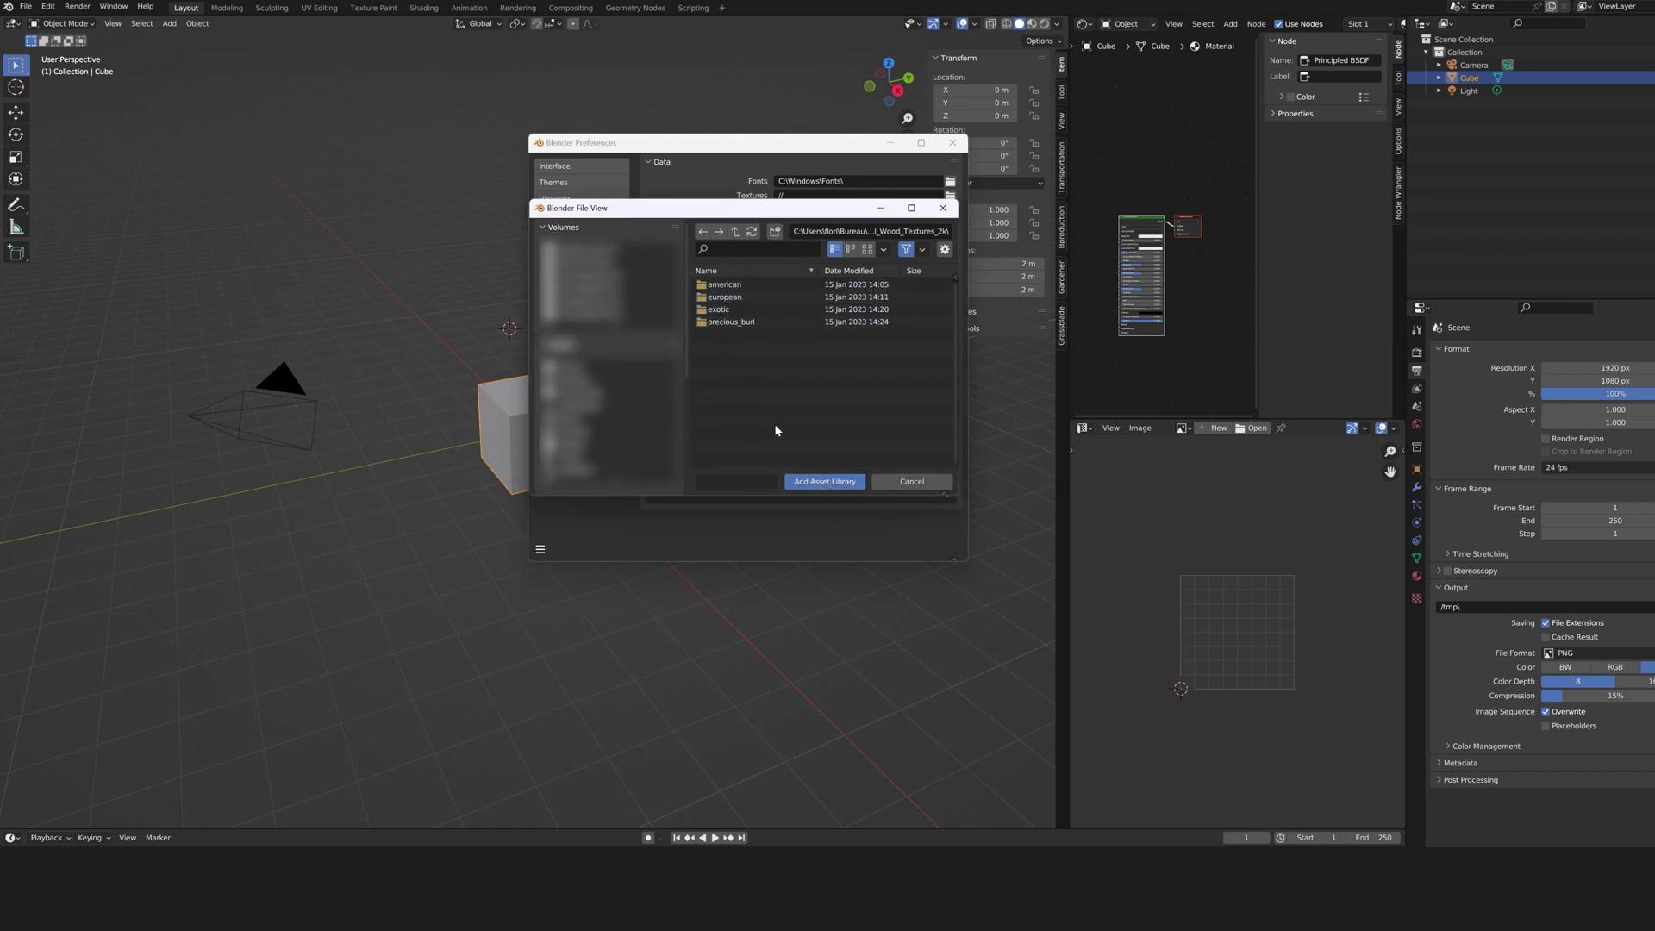
pyautogui.click(811, 481)
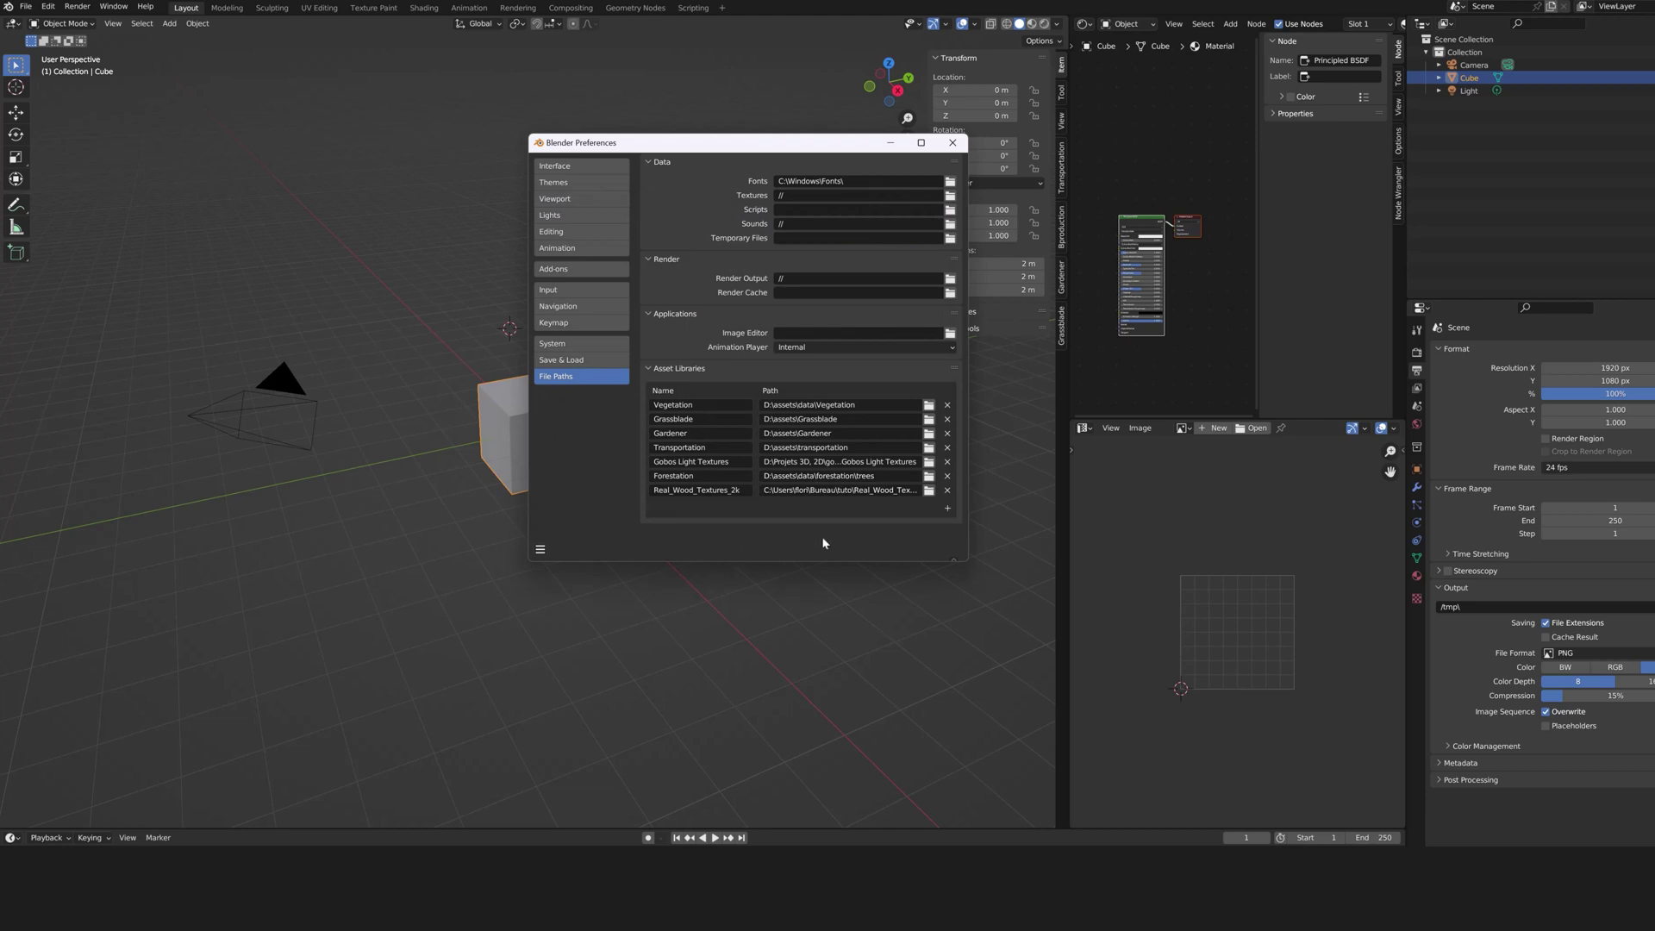
# Step: Add the Real_Wood_Textures_4k folder as another asset library
pyautogui.click(949, 509)
pyautogui.click(739, 232)
pyautogui.click(754, 297)
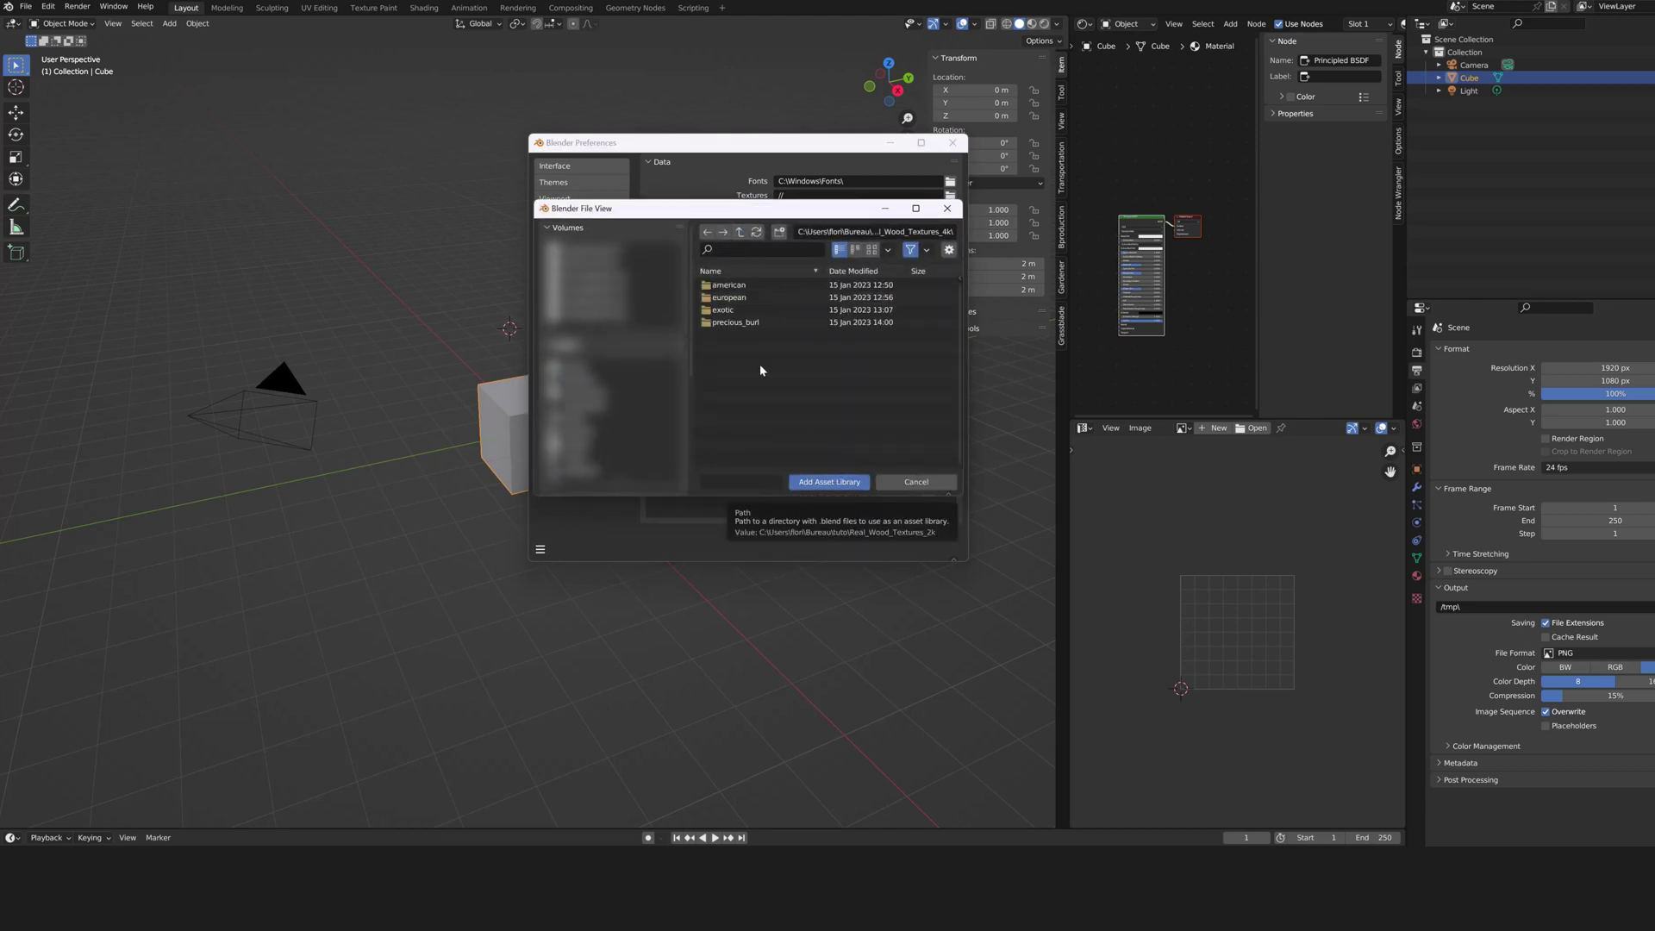
pyautogui.click(827, 481)
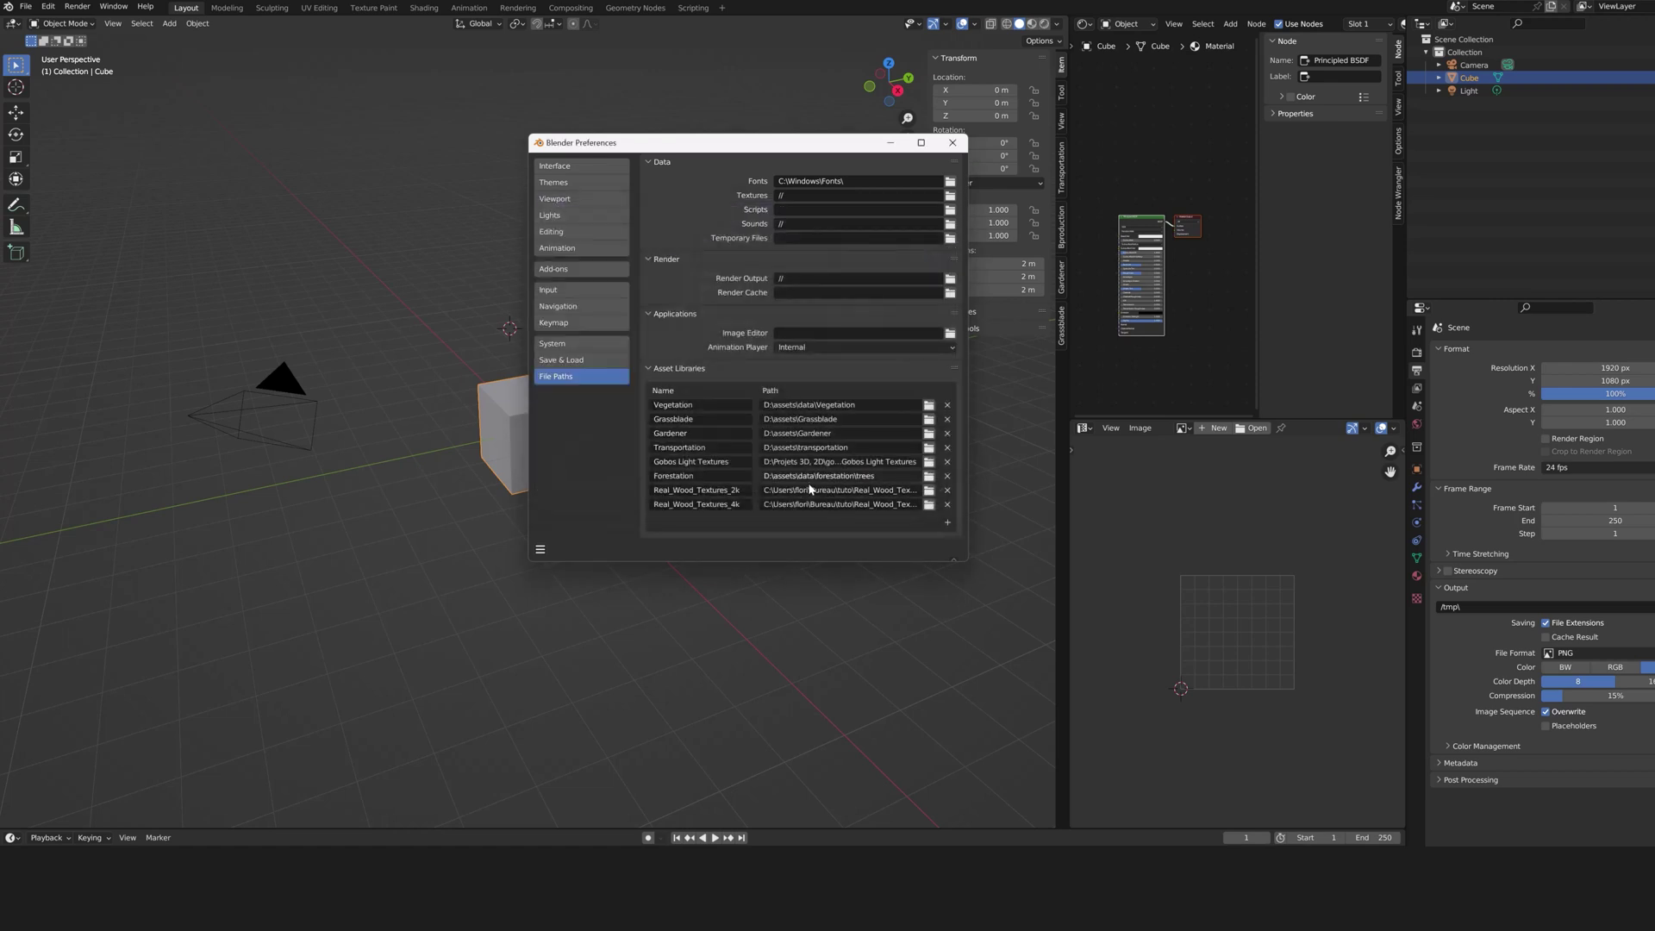
# Step: Add the Real_Wood_Textures_8k folder as another asset library
pyautogui.click(946, 525)
pyautogui.click(739, 231)
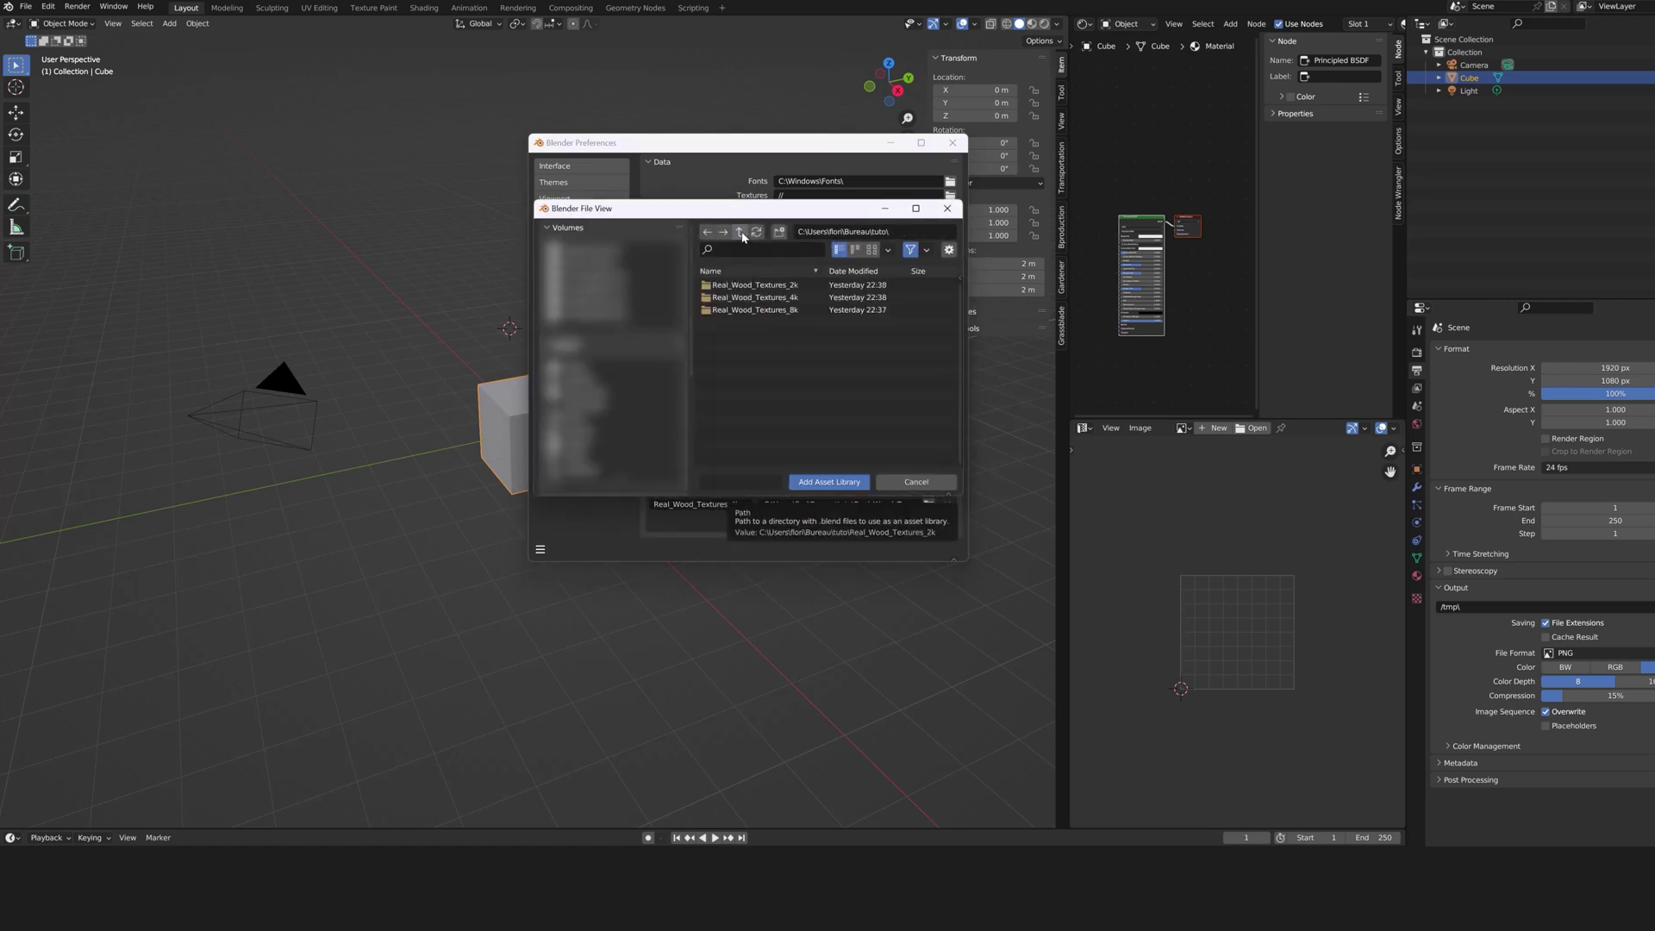
pyautogui.doubleClick(751, 310)
pyautogui.click(844, 484)
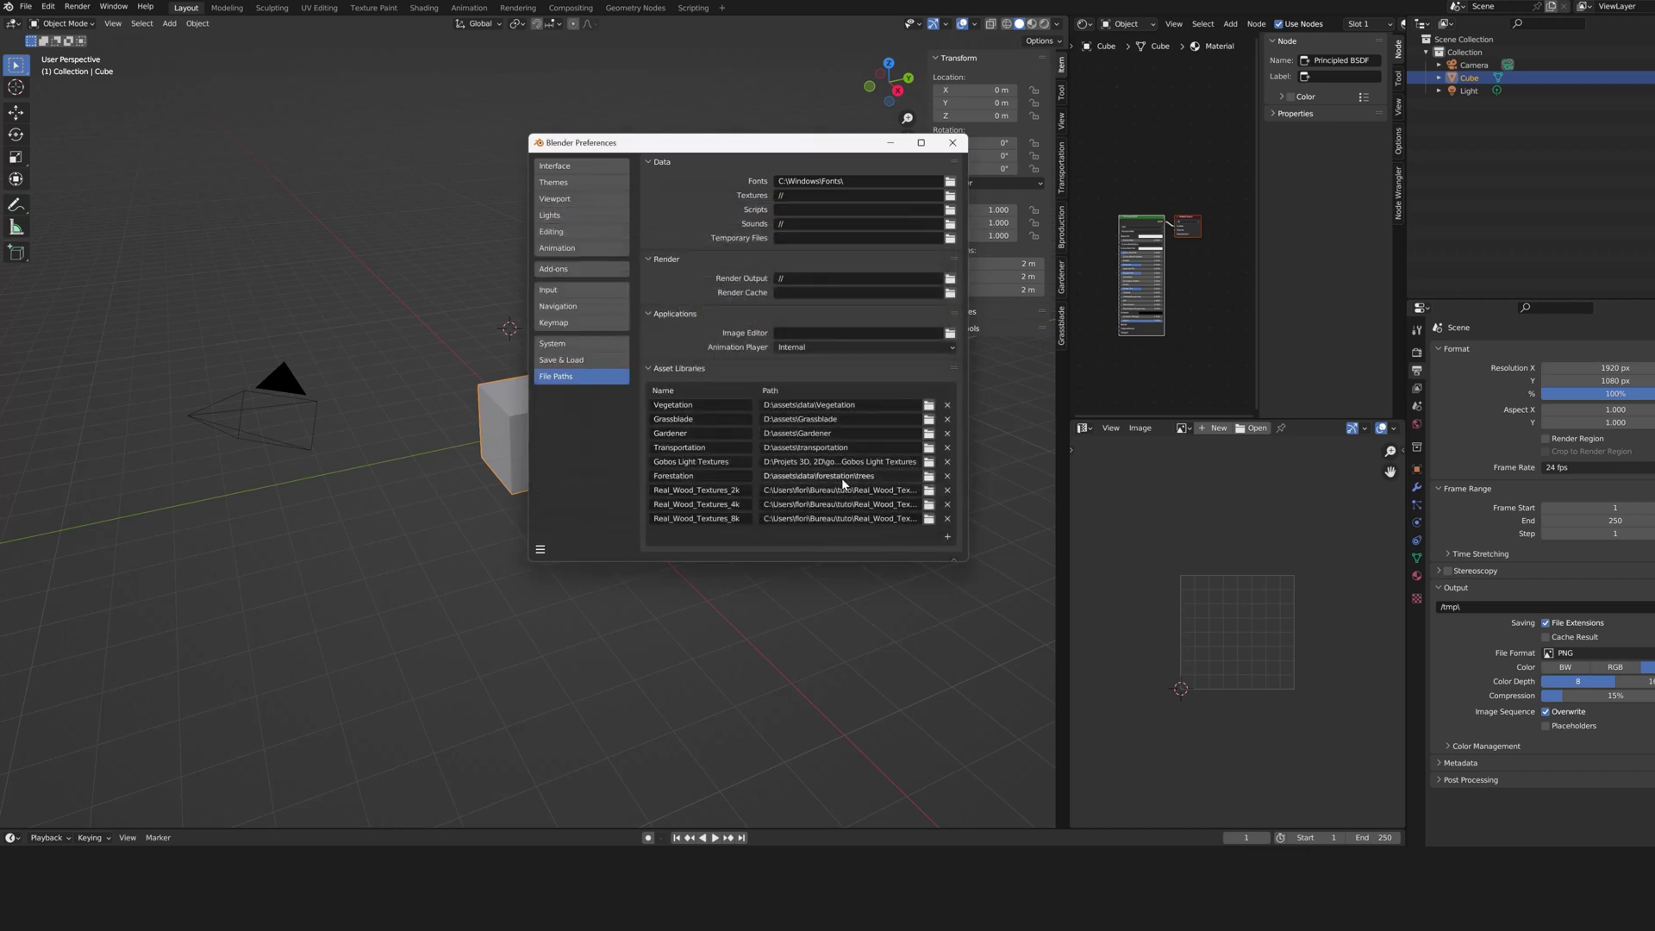
# Step: Save the preferences and close the Preferences window
pyautogui.click(540, 549)
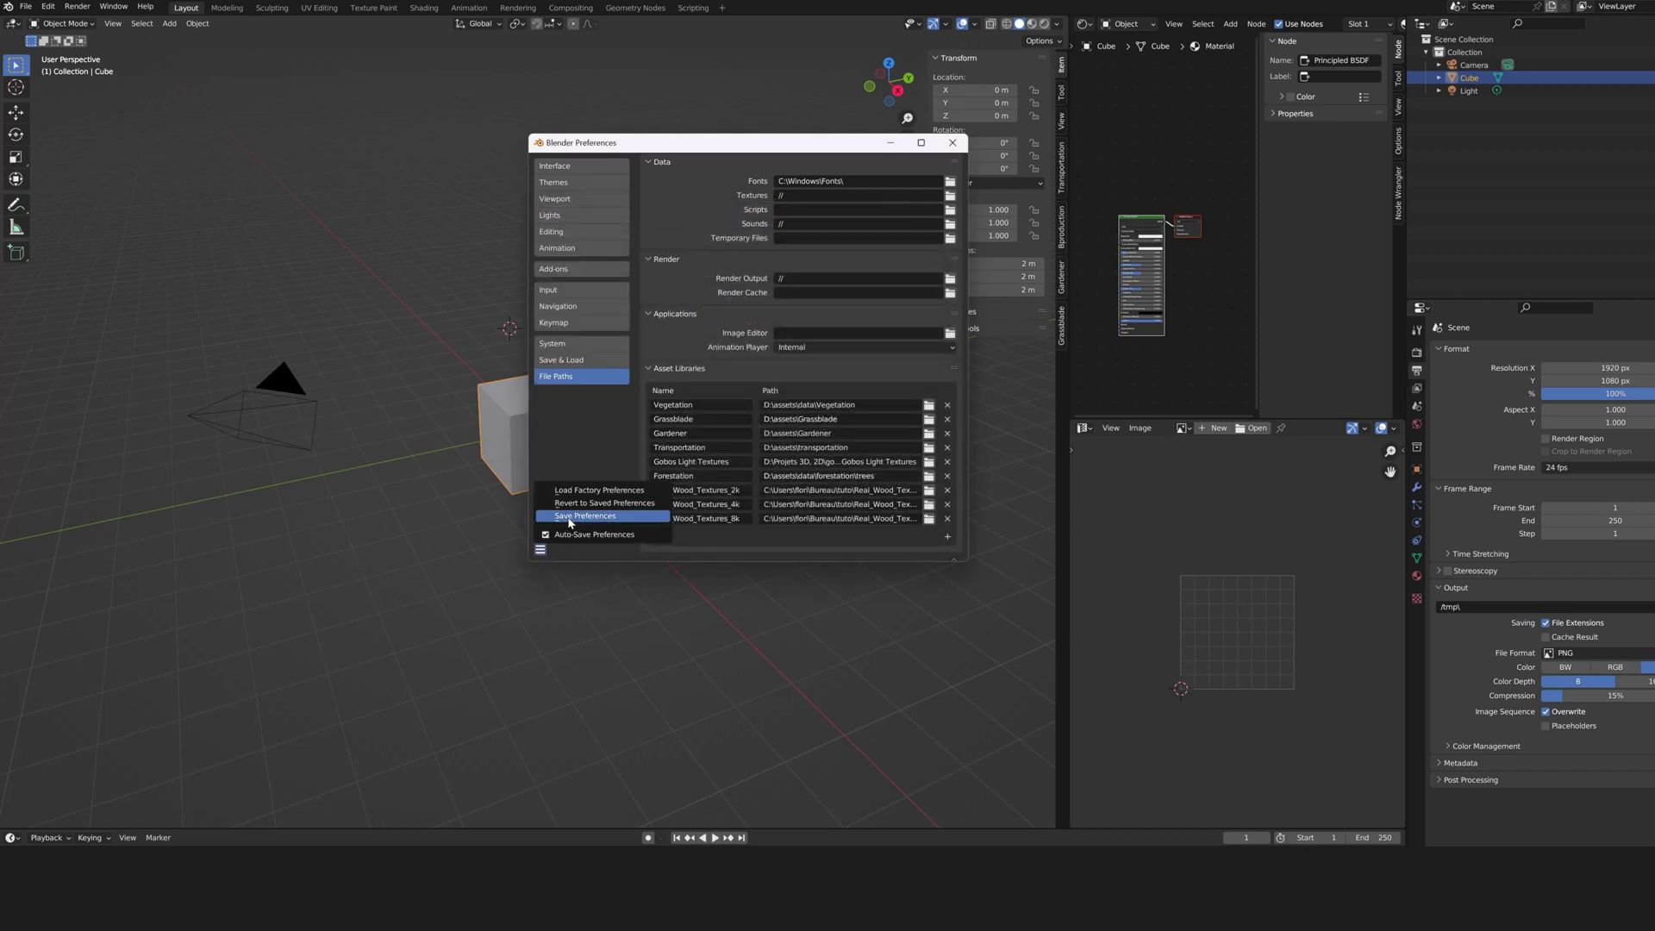
pyautogui.click(571, 521)
pyautogui.click(952, 143)
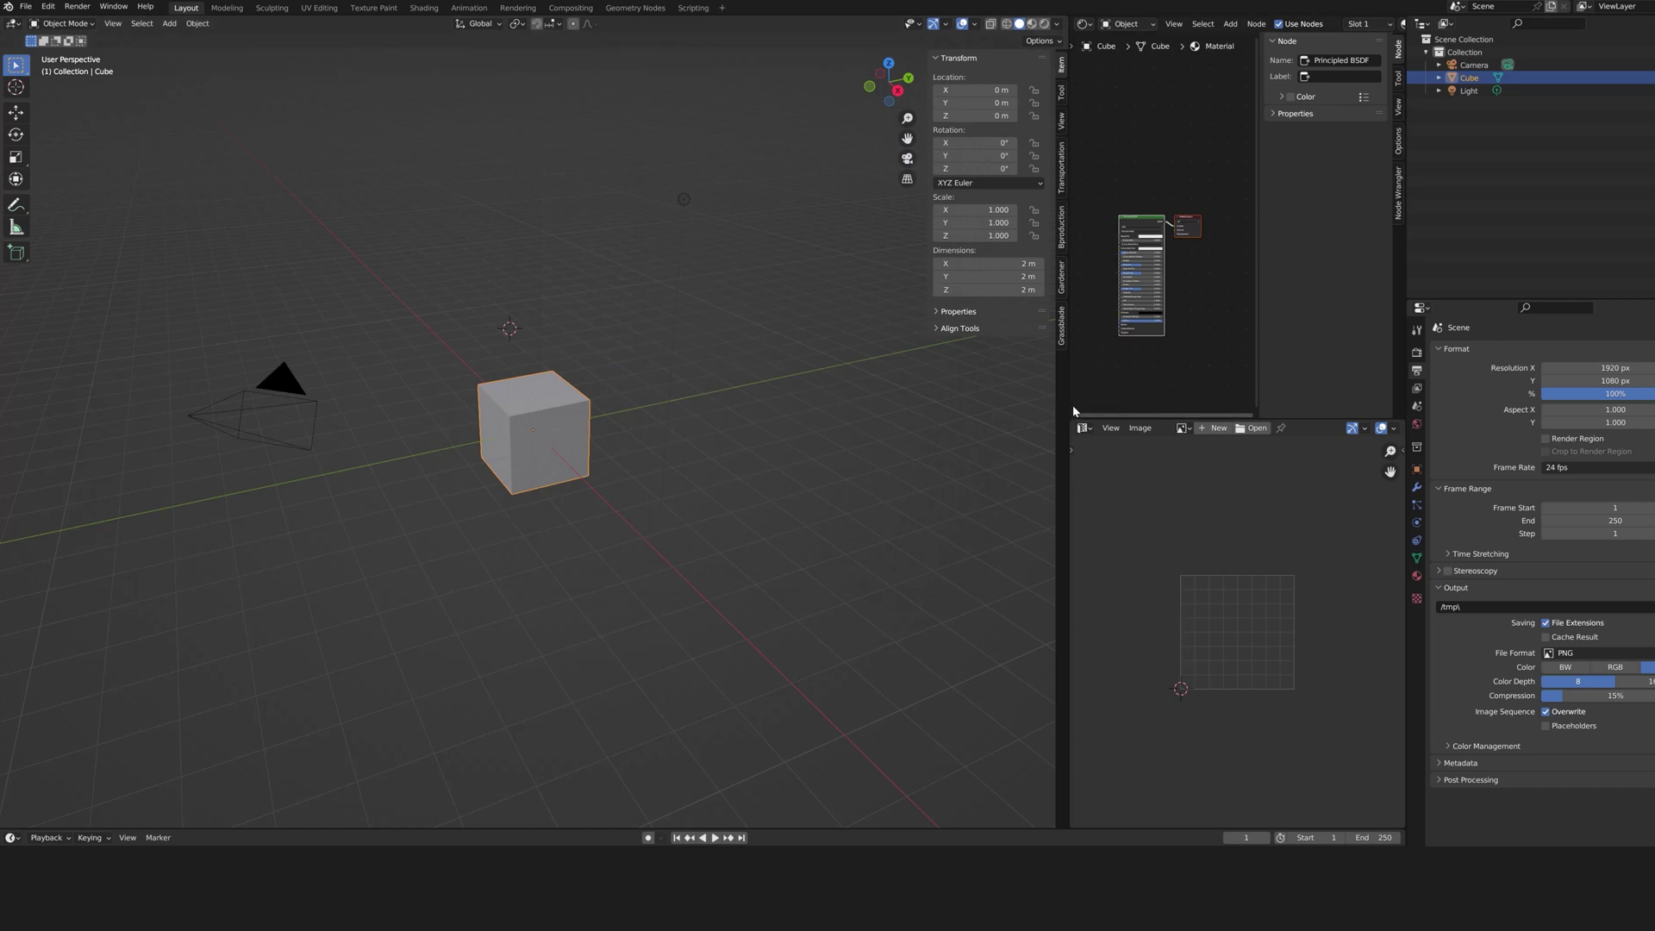
# Step: Widen the node and image editor areas, and change the Image Editor into an Asset Browser
pyautogui.moveTo(1070, 402); pyautogui.dragTo(917, 402)
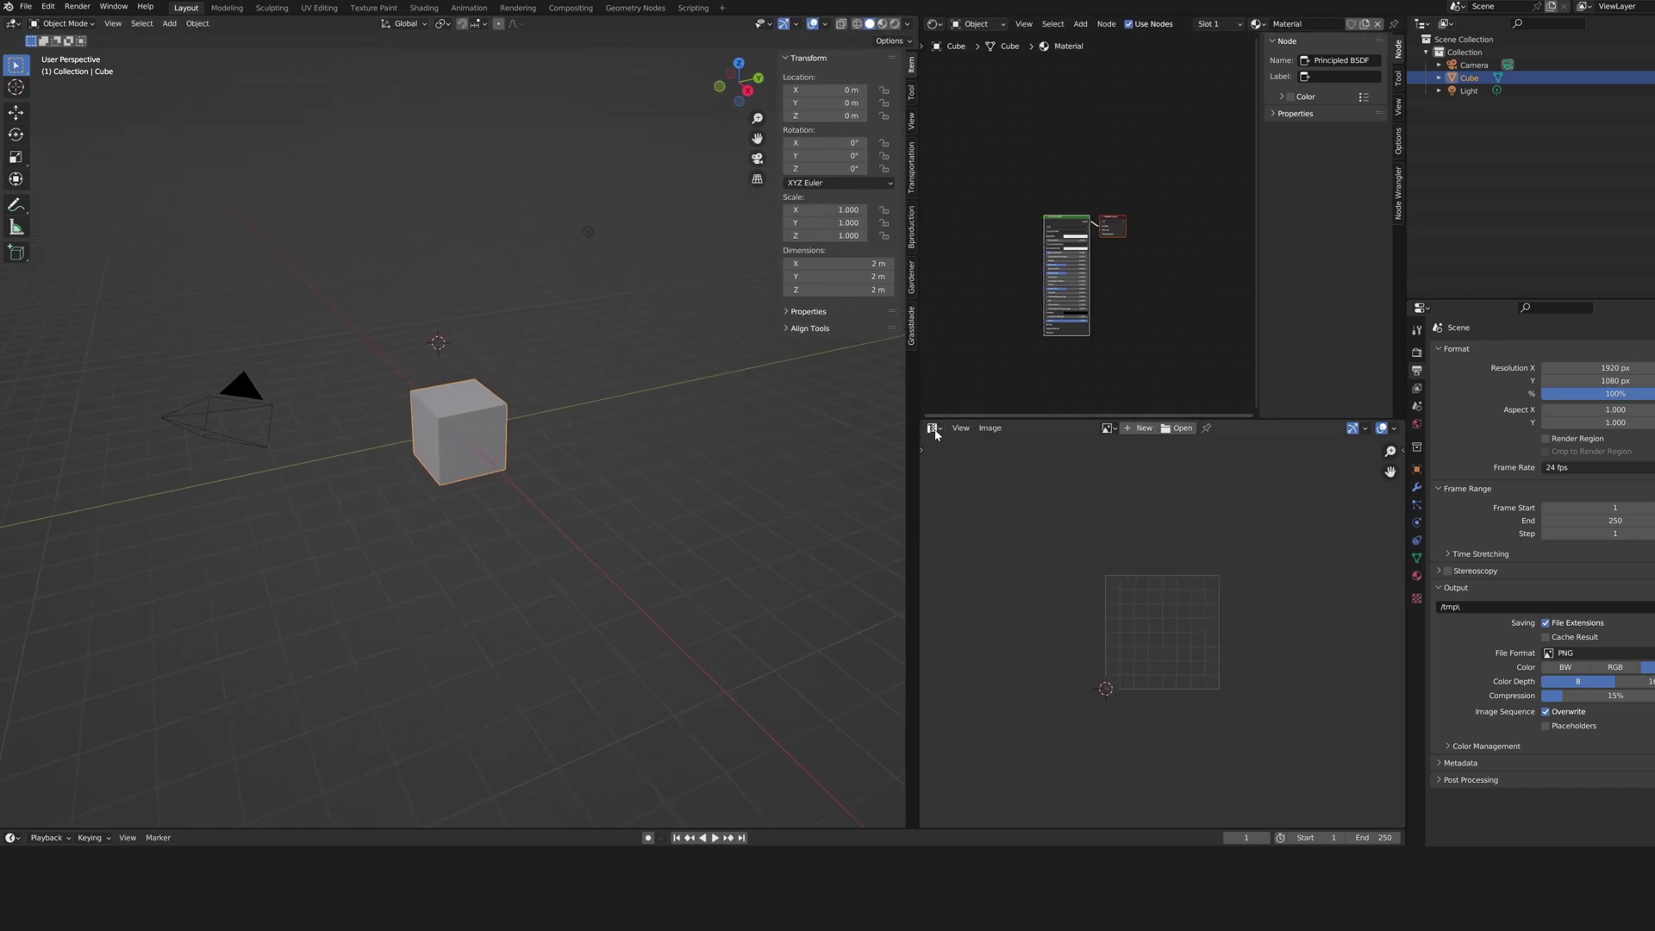
pyautogui.moveTo(917, 16); pyautogui.dragTo(675, 8)
pyautogui.click(934, 429)
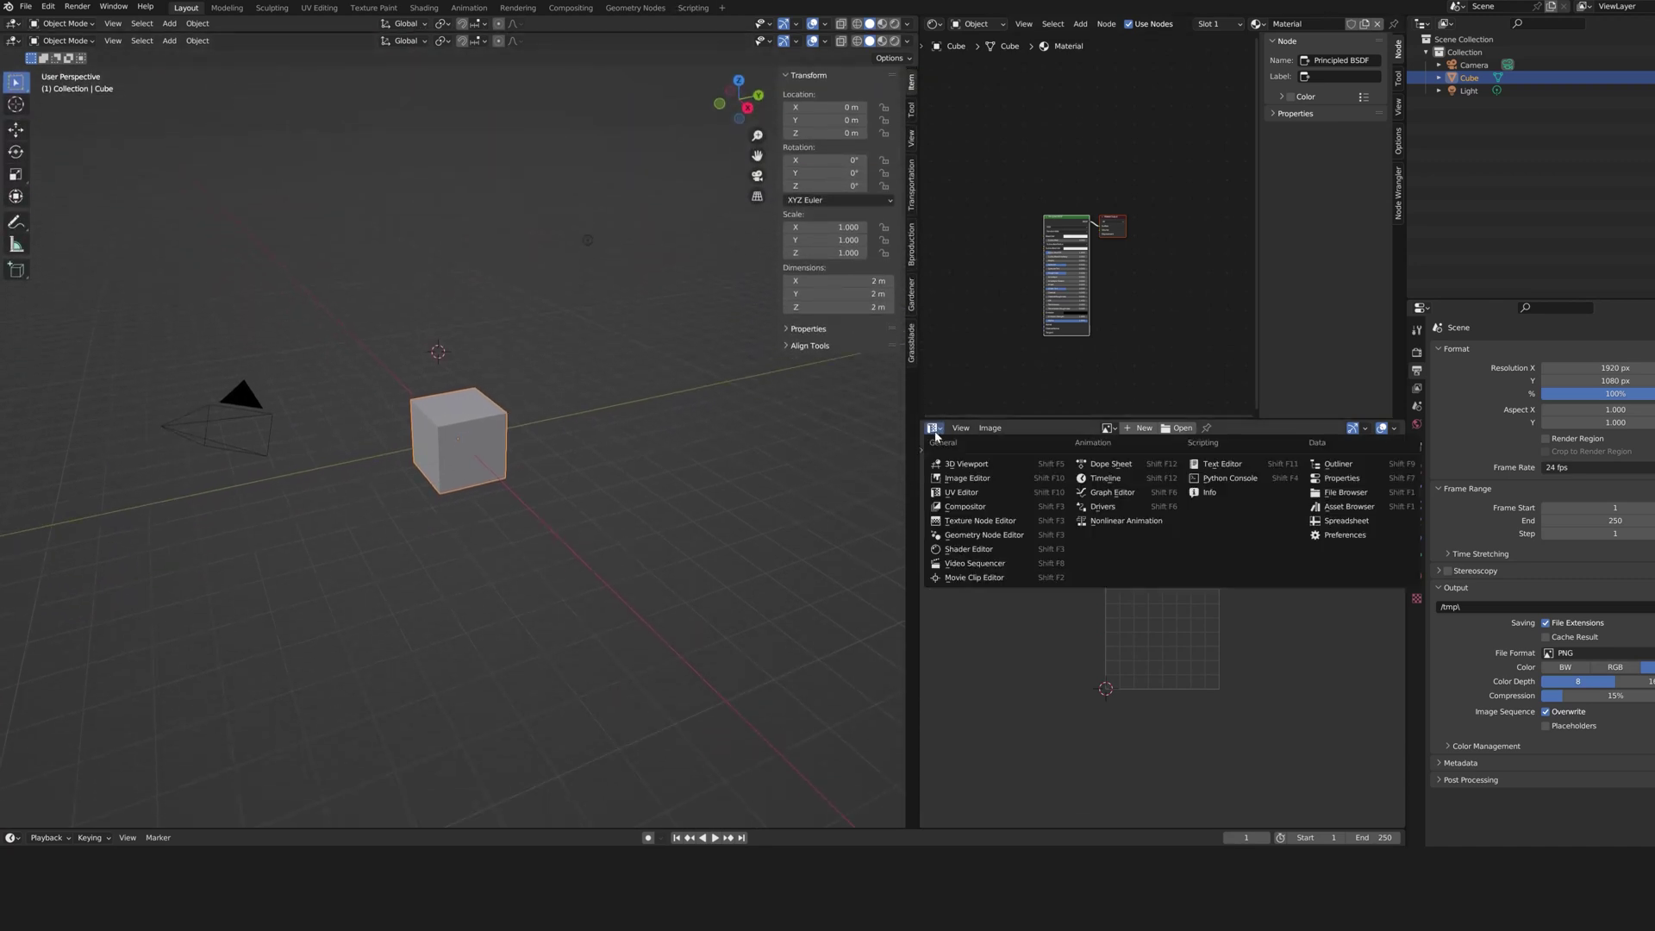
pyautogui.click(1350, 507)
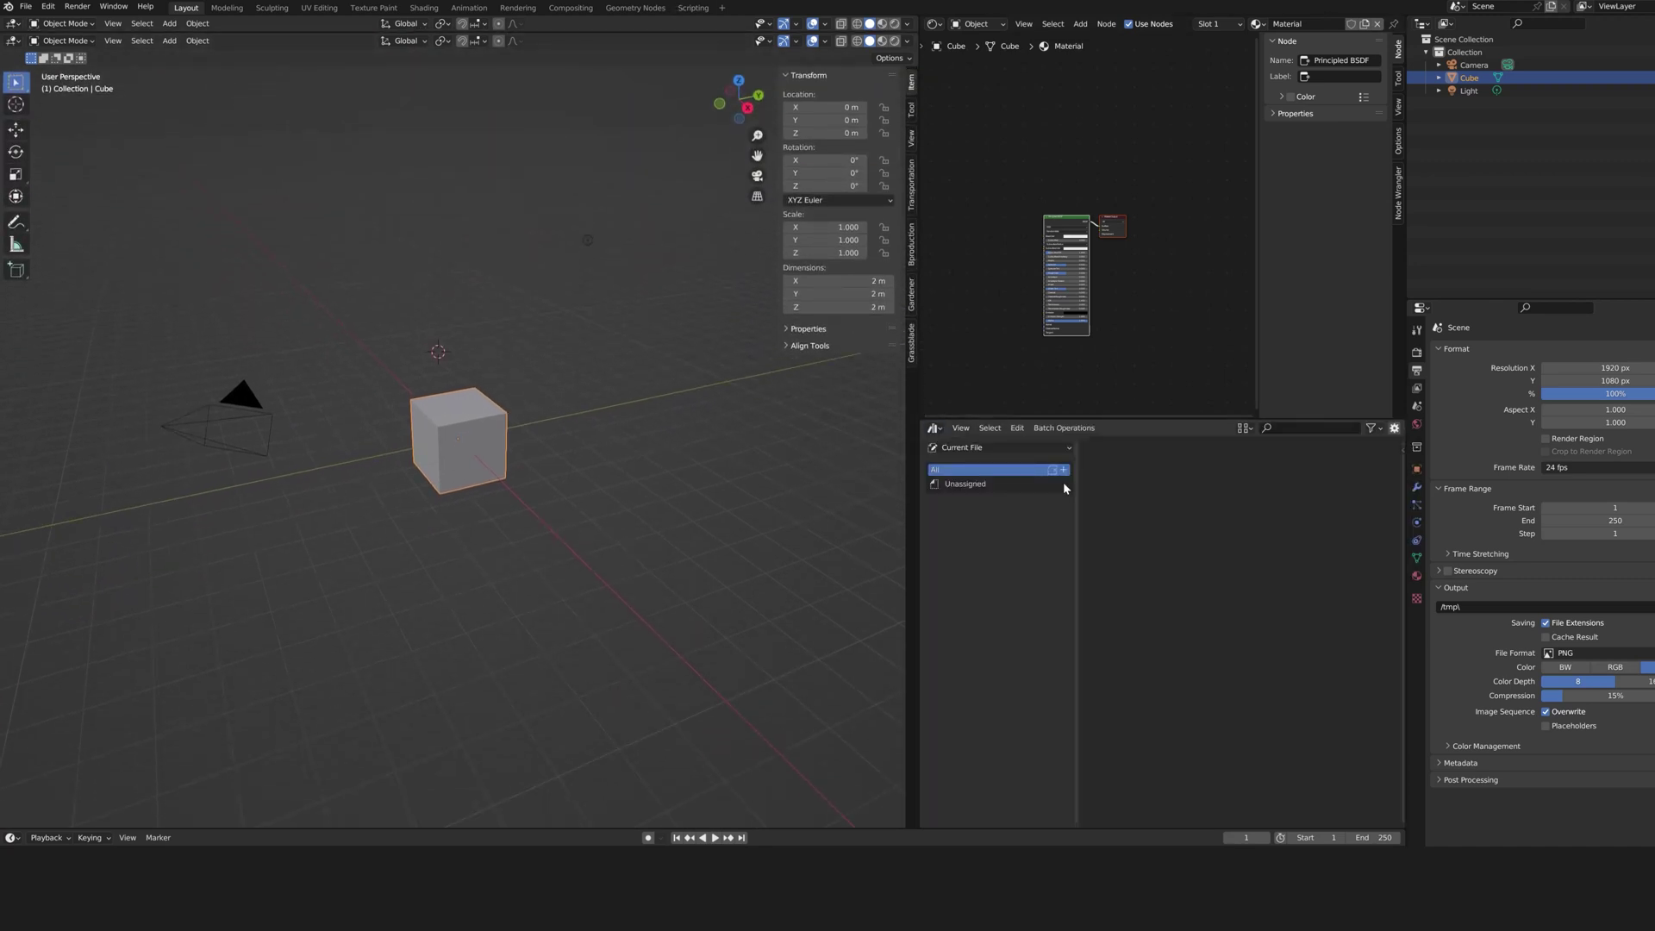
# Step: Load the Real_Wood_Textures_8k library in the Asset Browser and extend the browser's height
pyautogui.click(982, 449)
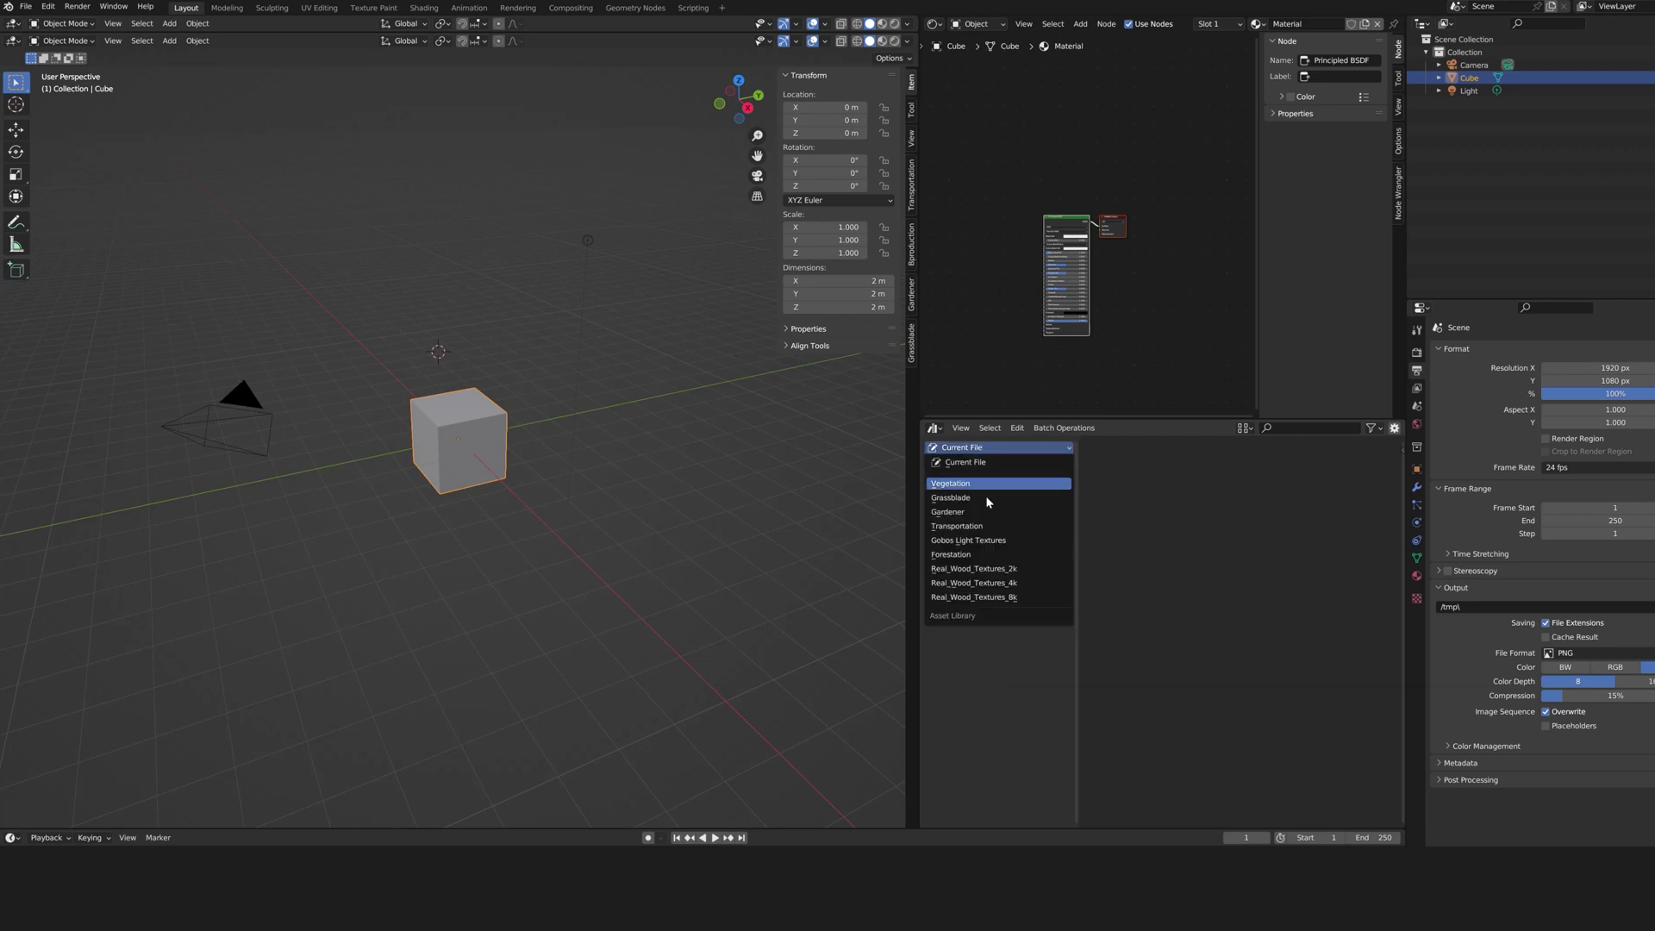
pyautogui.click(1004, 597)
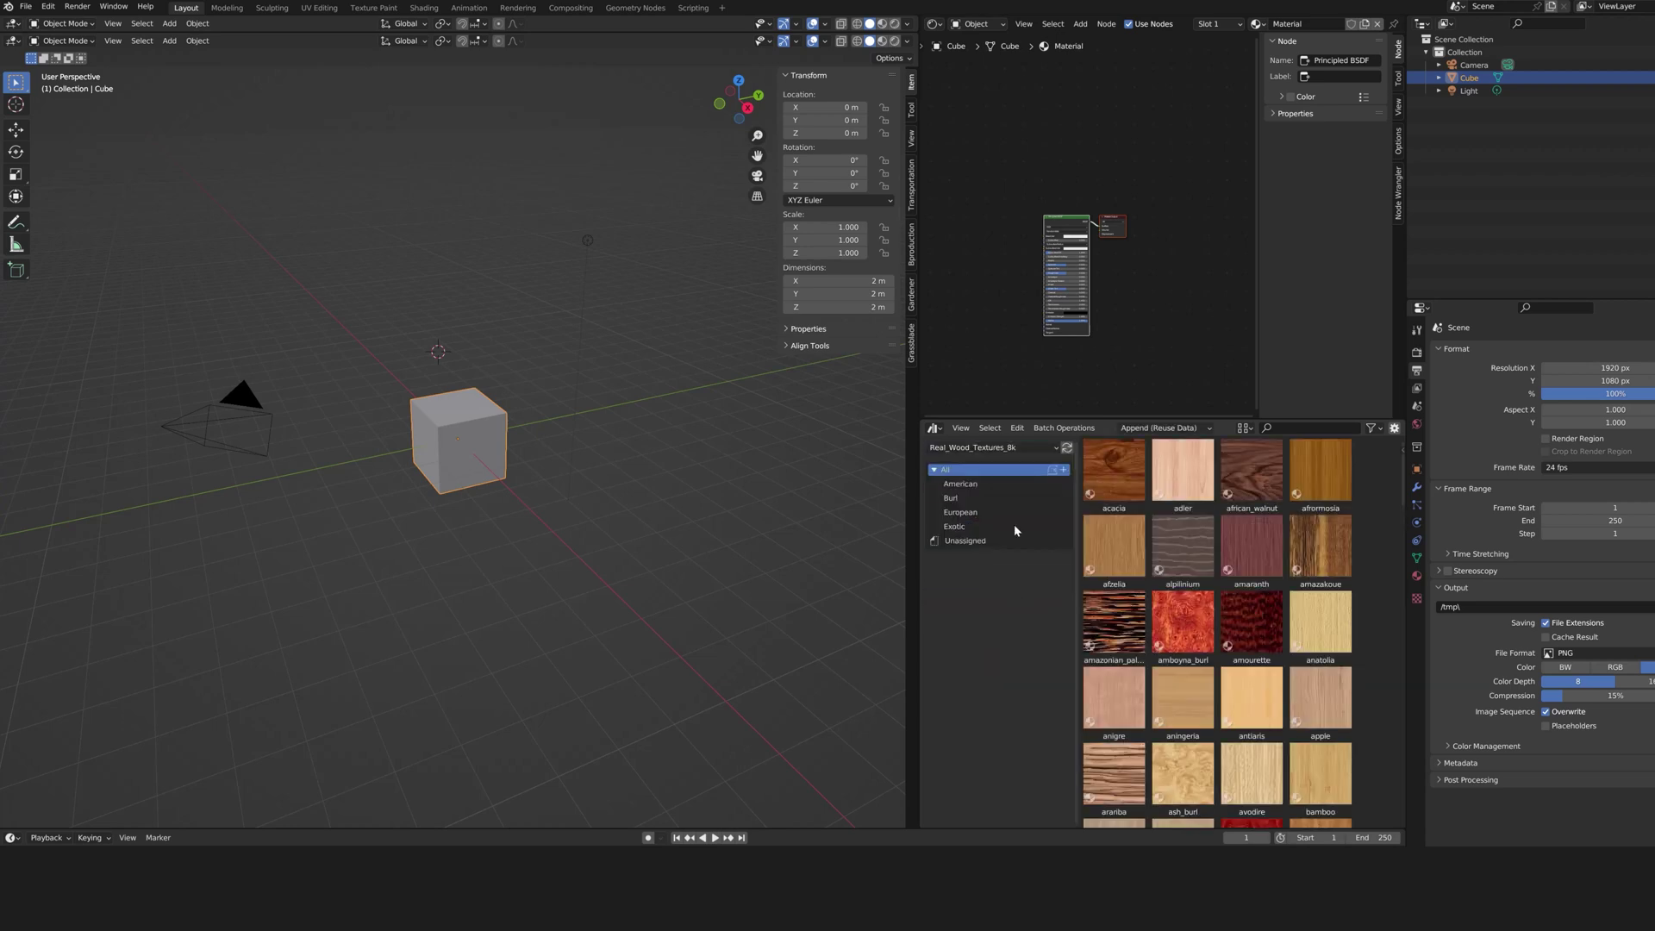
pyautogui.moveTo(1062, 399); pyautogui.dragTo(1062, 106)
pyautogui.scroll(2, 576, 433)
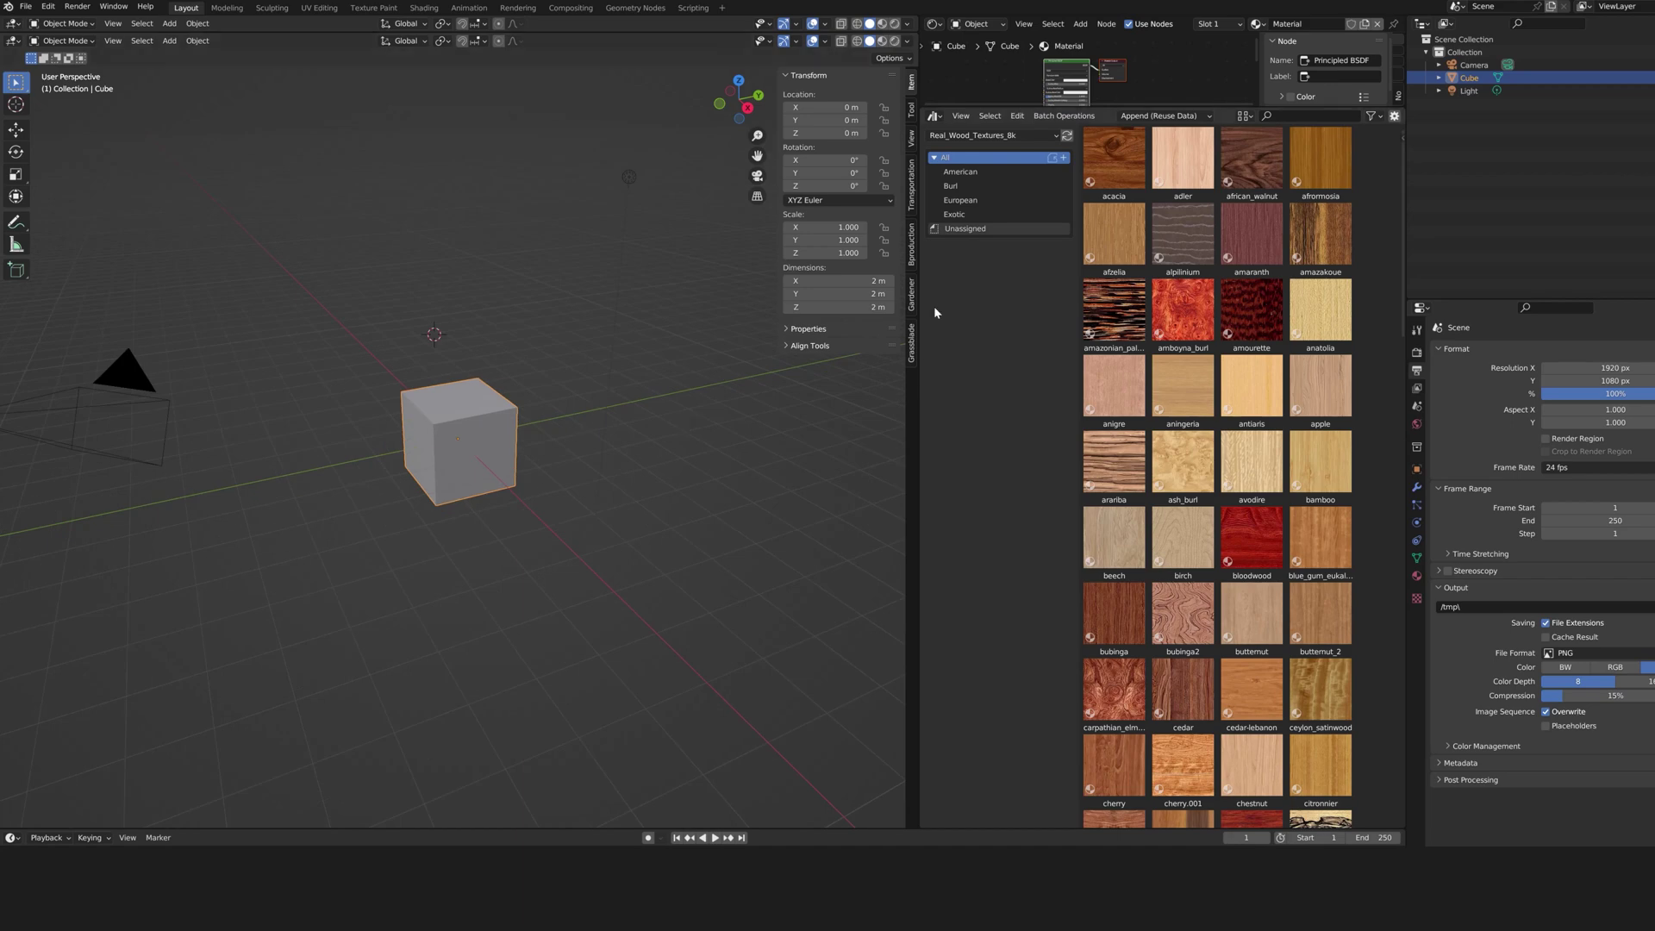
# Step: Apply the cherry.001 material from the Exotic catalog to the cube and set the viewport shading to Rendered
pyautogui.click(950, 185)
pyautogui.click(962, 201)
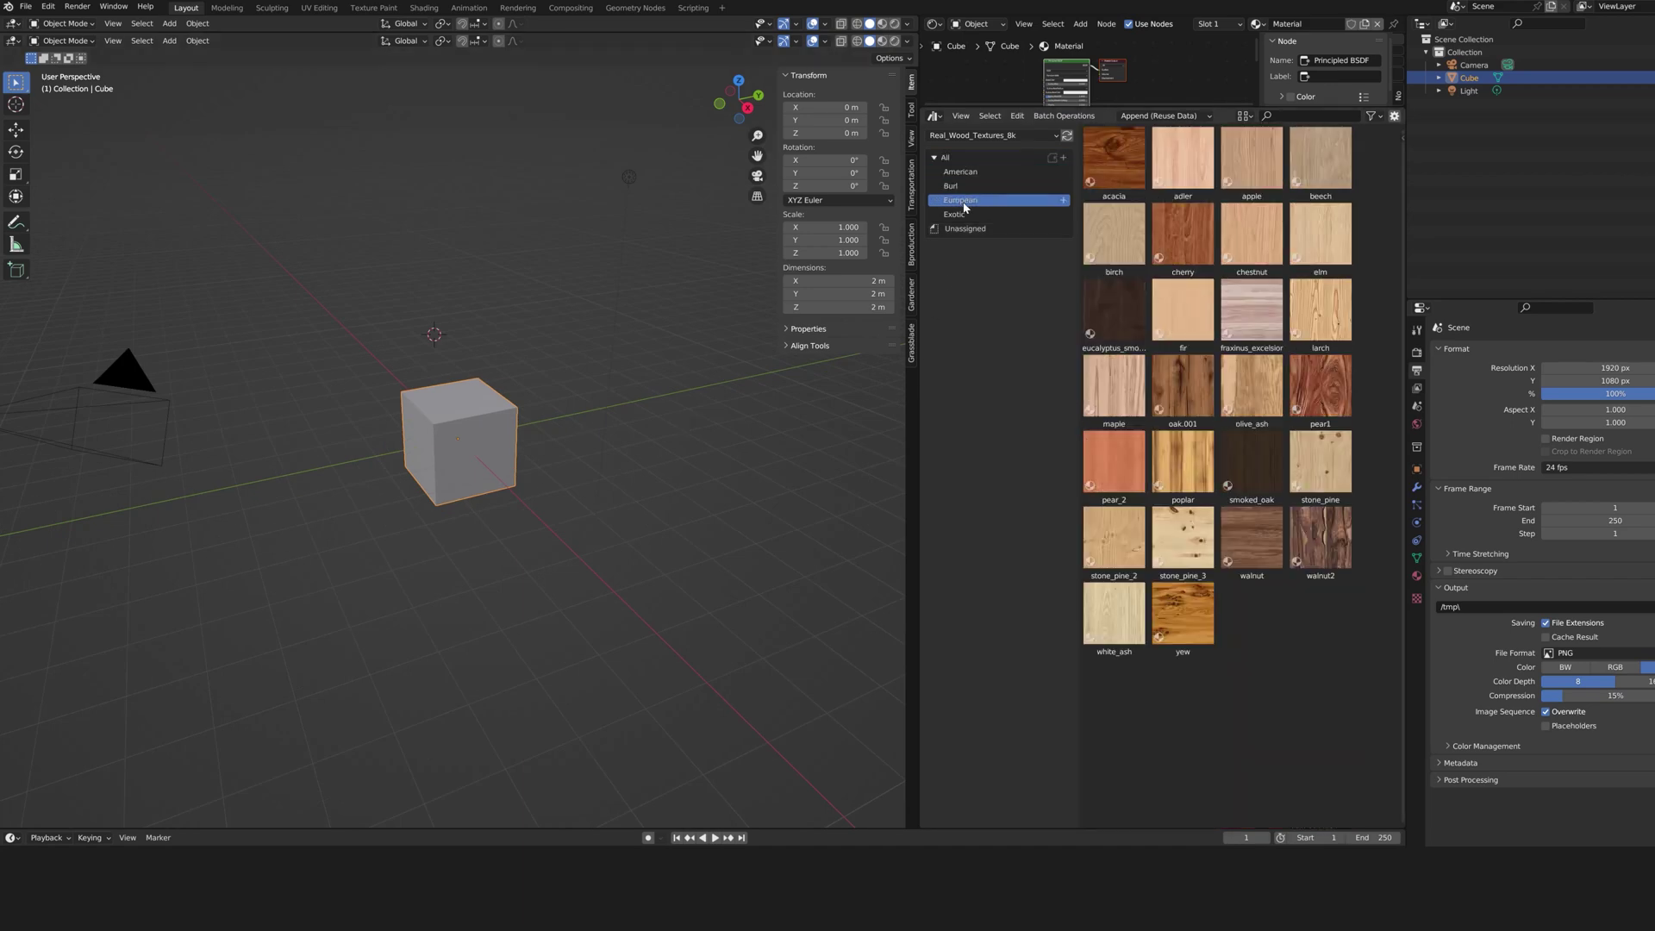
pyautogui.click(965, 214)
pyautogui.moveTo(1113, 466); pyautogui.dragTo(510, 451)
pyautogui.scroll(5, 514, 452)
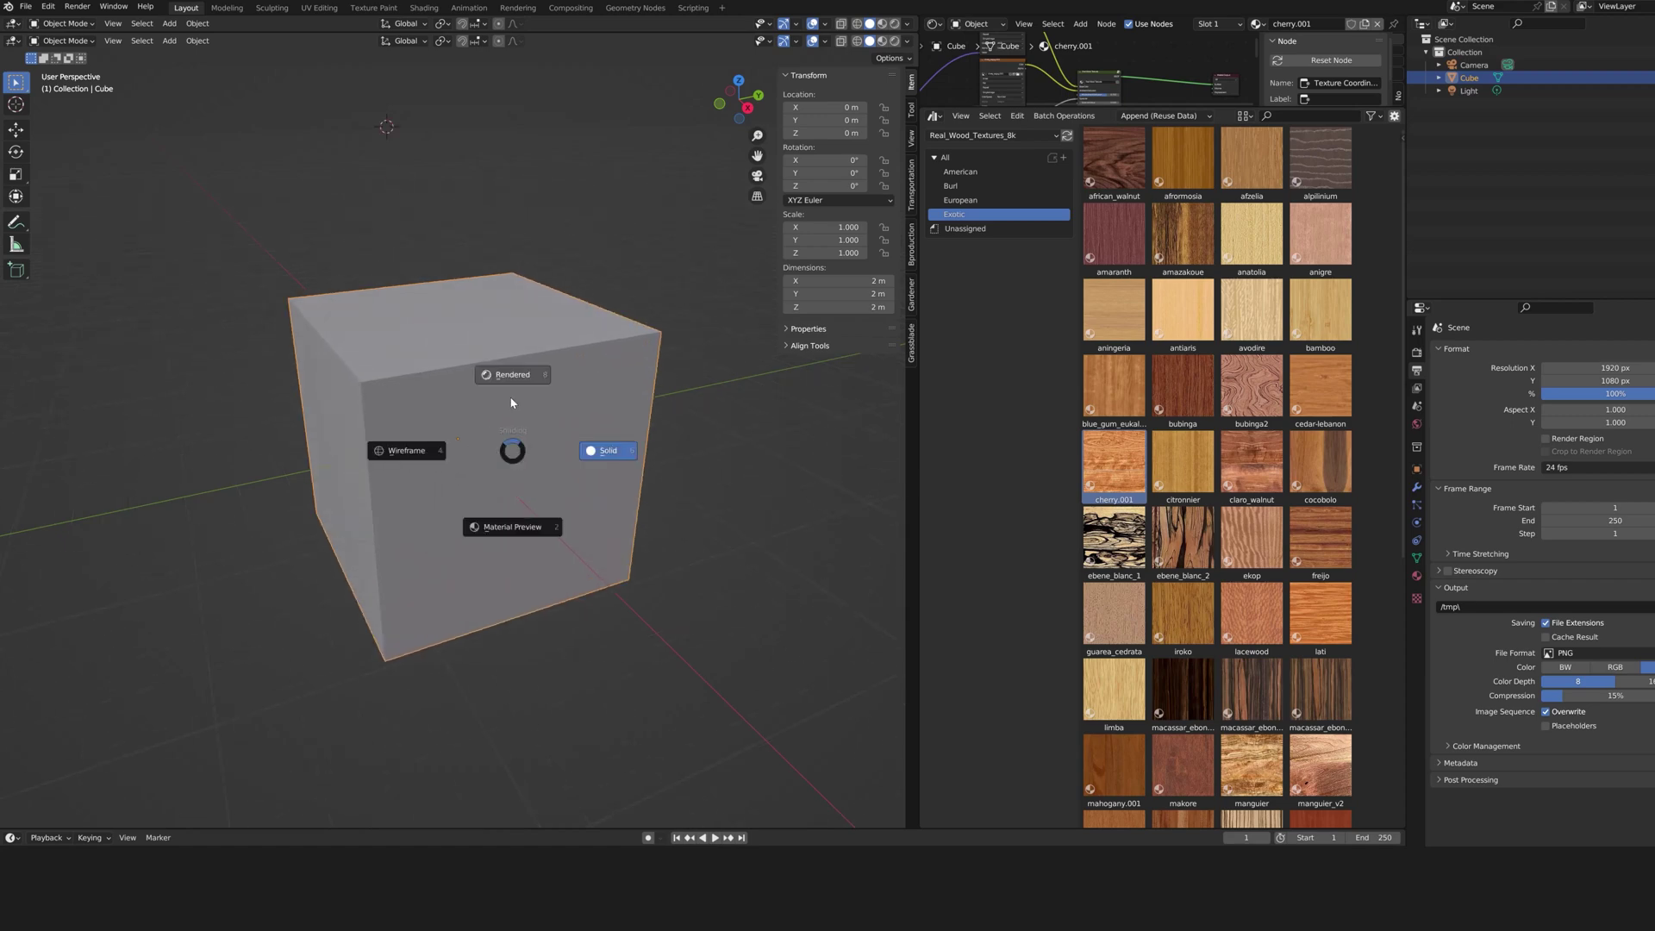
pyautogui.click(510, 402)
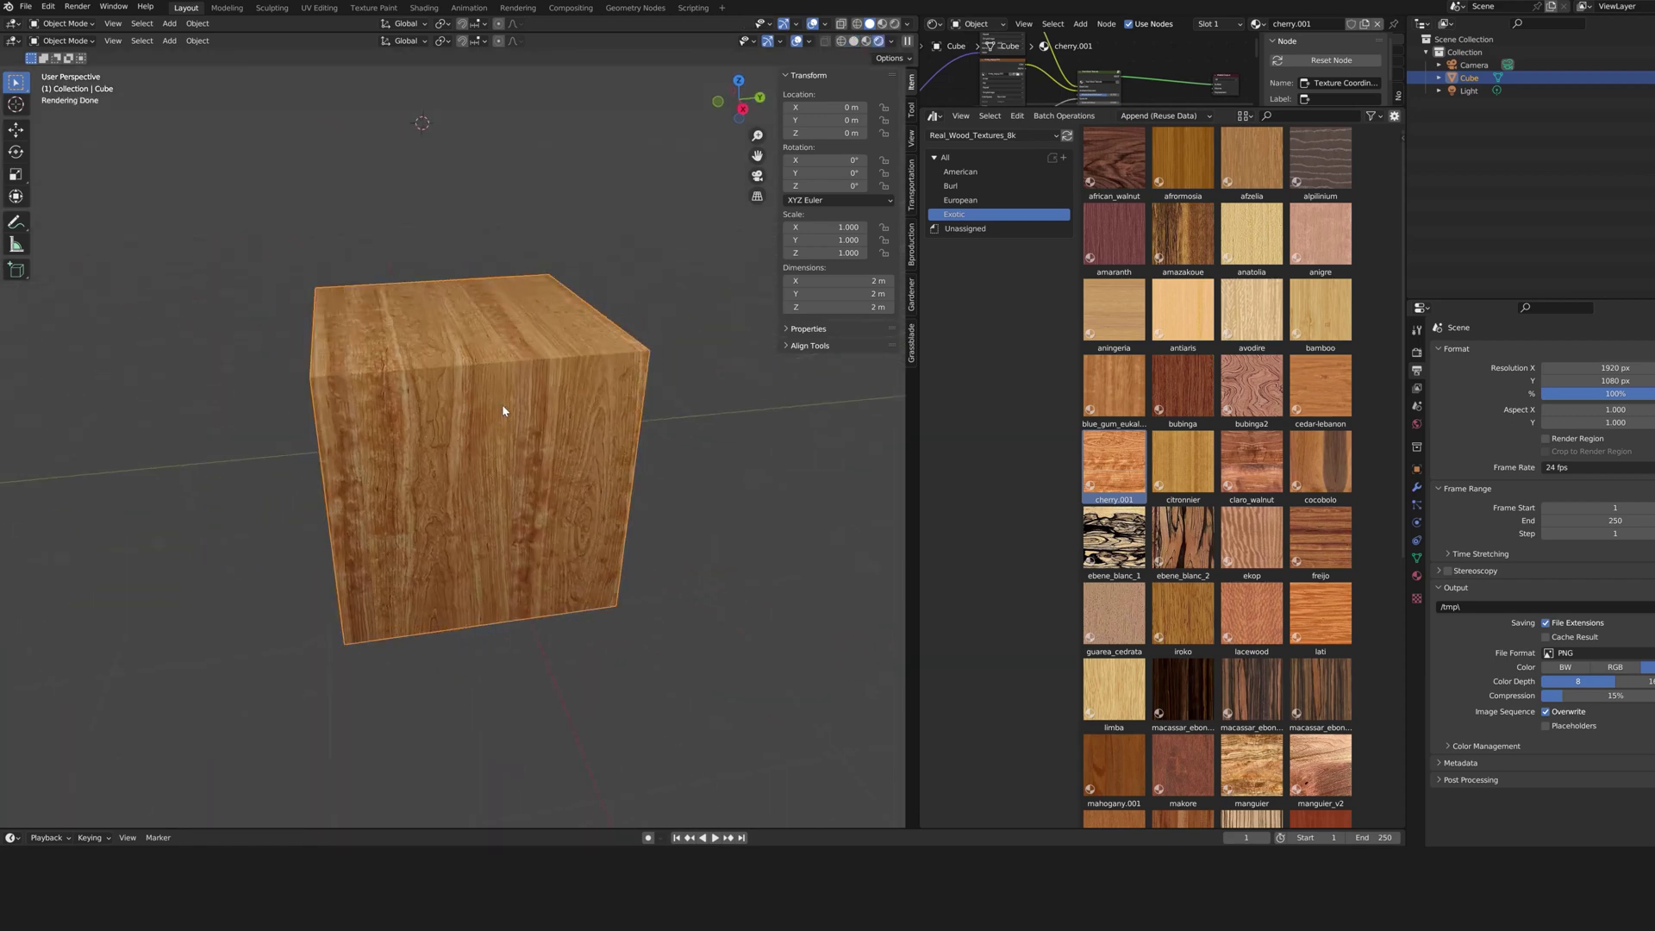
# Step: Replace the cube's material with ebene_blanc_1, followed by ebene_blanc_2, and inspect the wood surface from another angle
pyautogui.moveTo(1114, 539); pyautogui.dragTo(596, 425)
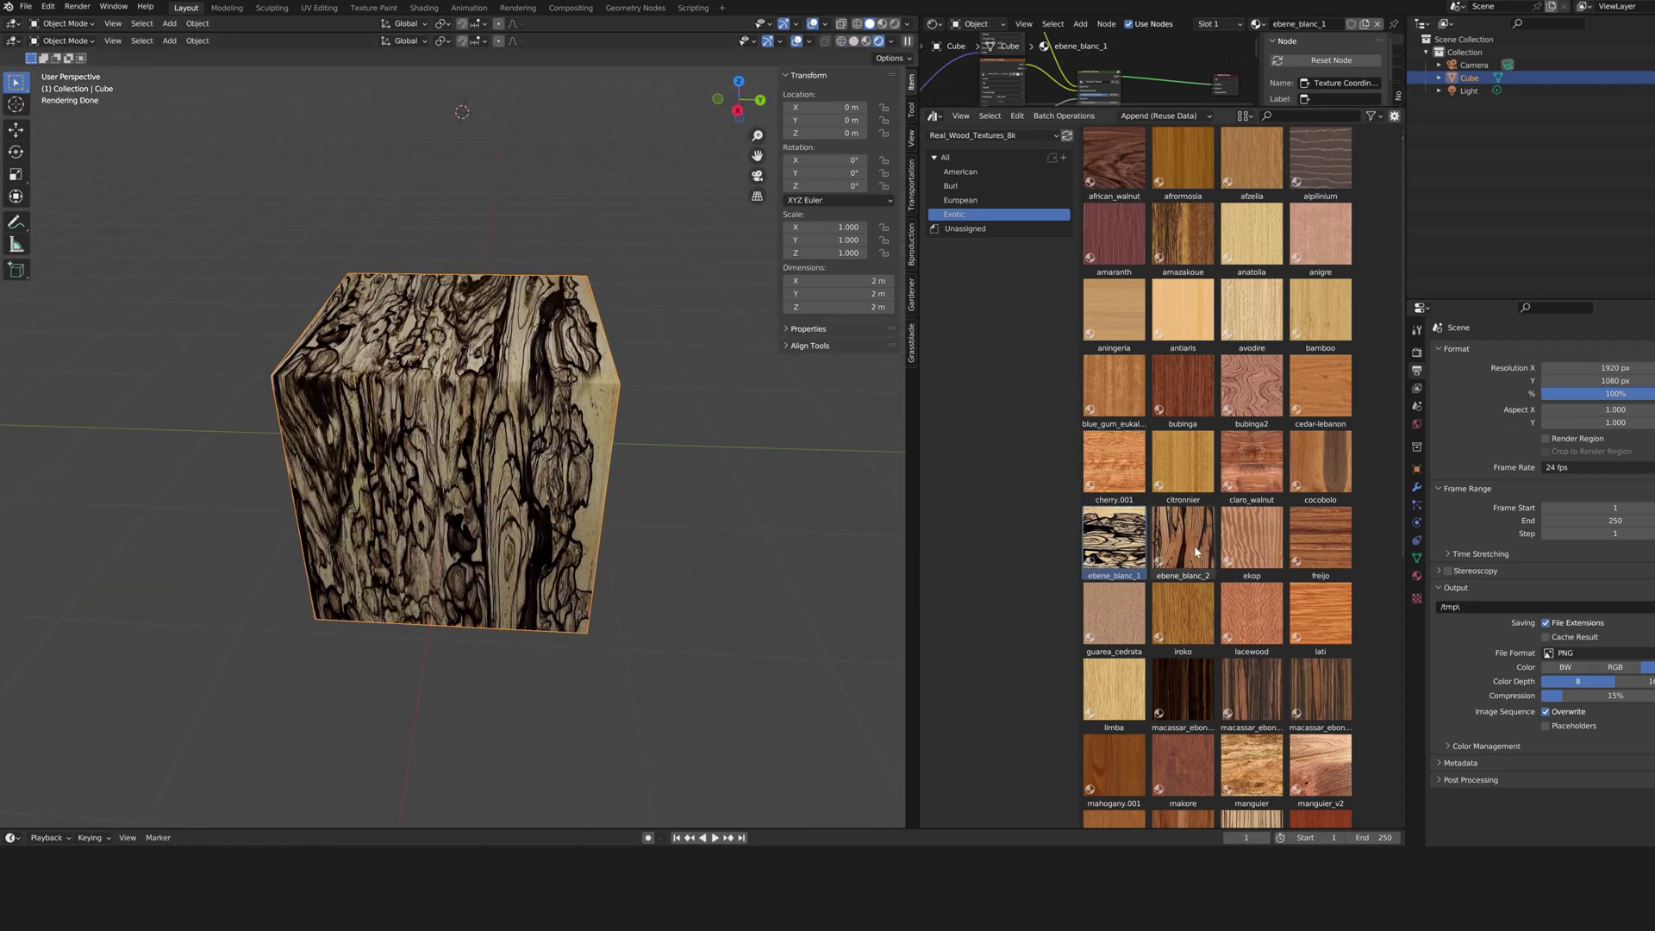
pyautogui.moveTo(1182, 538); pyautogui.dragTo(530, 405)
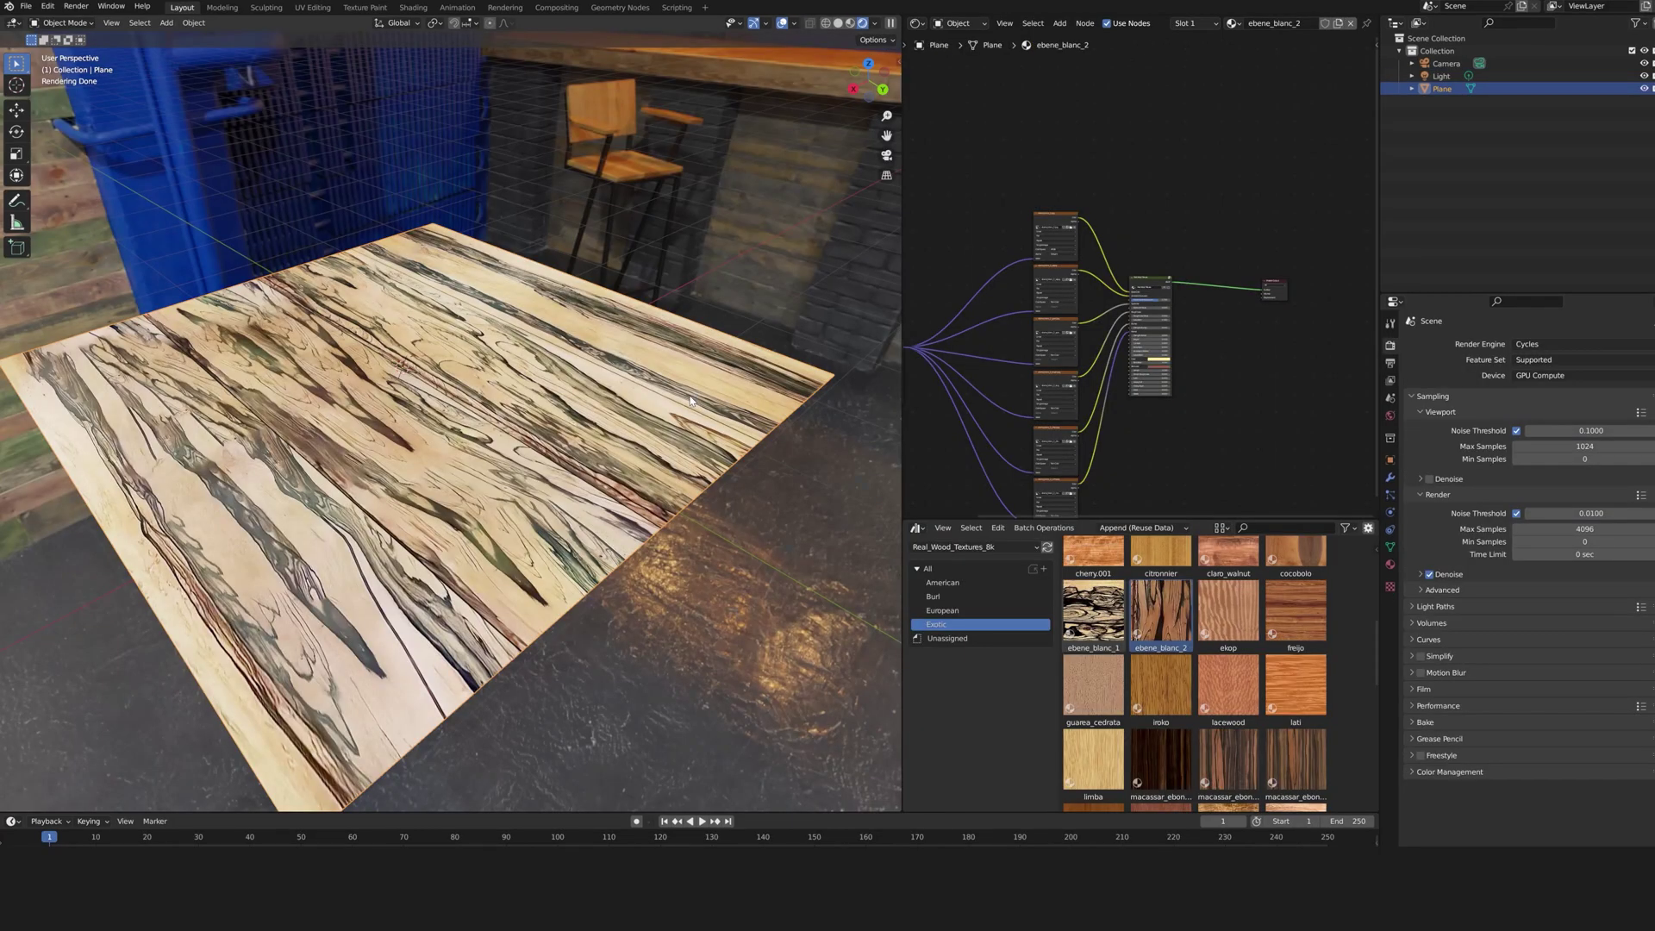
pyautogui.moveTo(668, 409); pyautogui.dragTo(773, 394, button='middle')
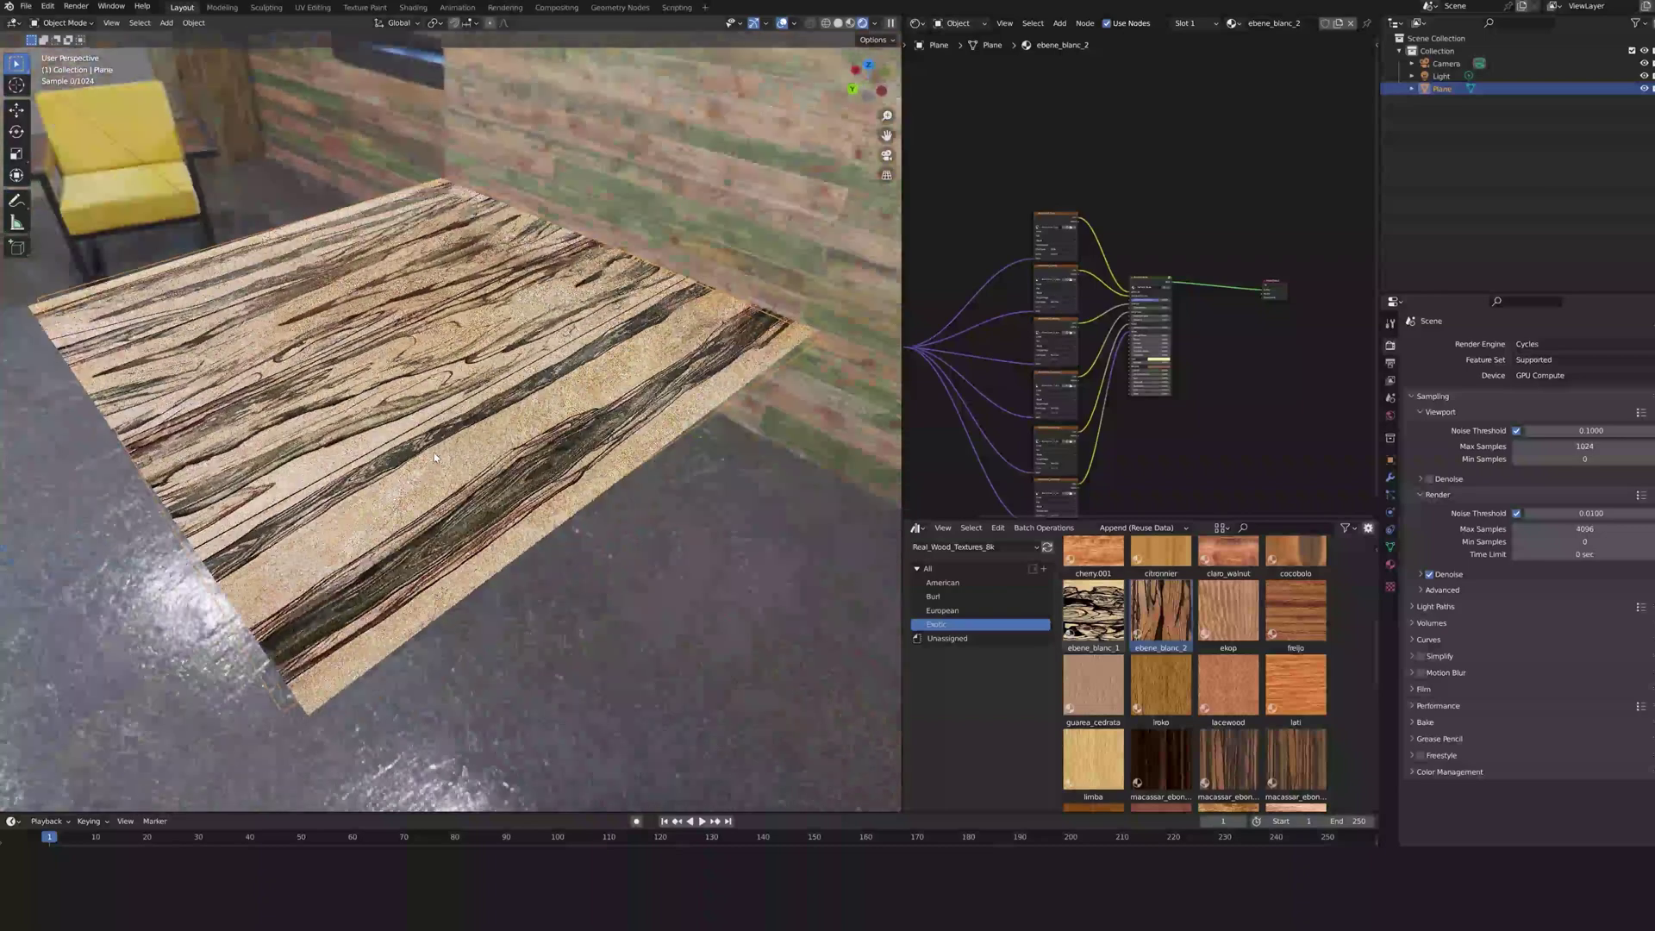
# Step: Show the plane's material properties and frame the full Real Wood Textures node in an enlarged node editor
pyautogui.moveTo(482, 414); pyautogui.dragTo(443, 437, button='middle')
pyautogui.scroll(3, 483, 428)
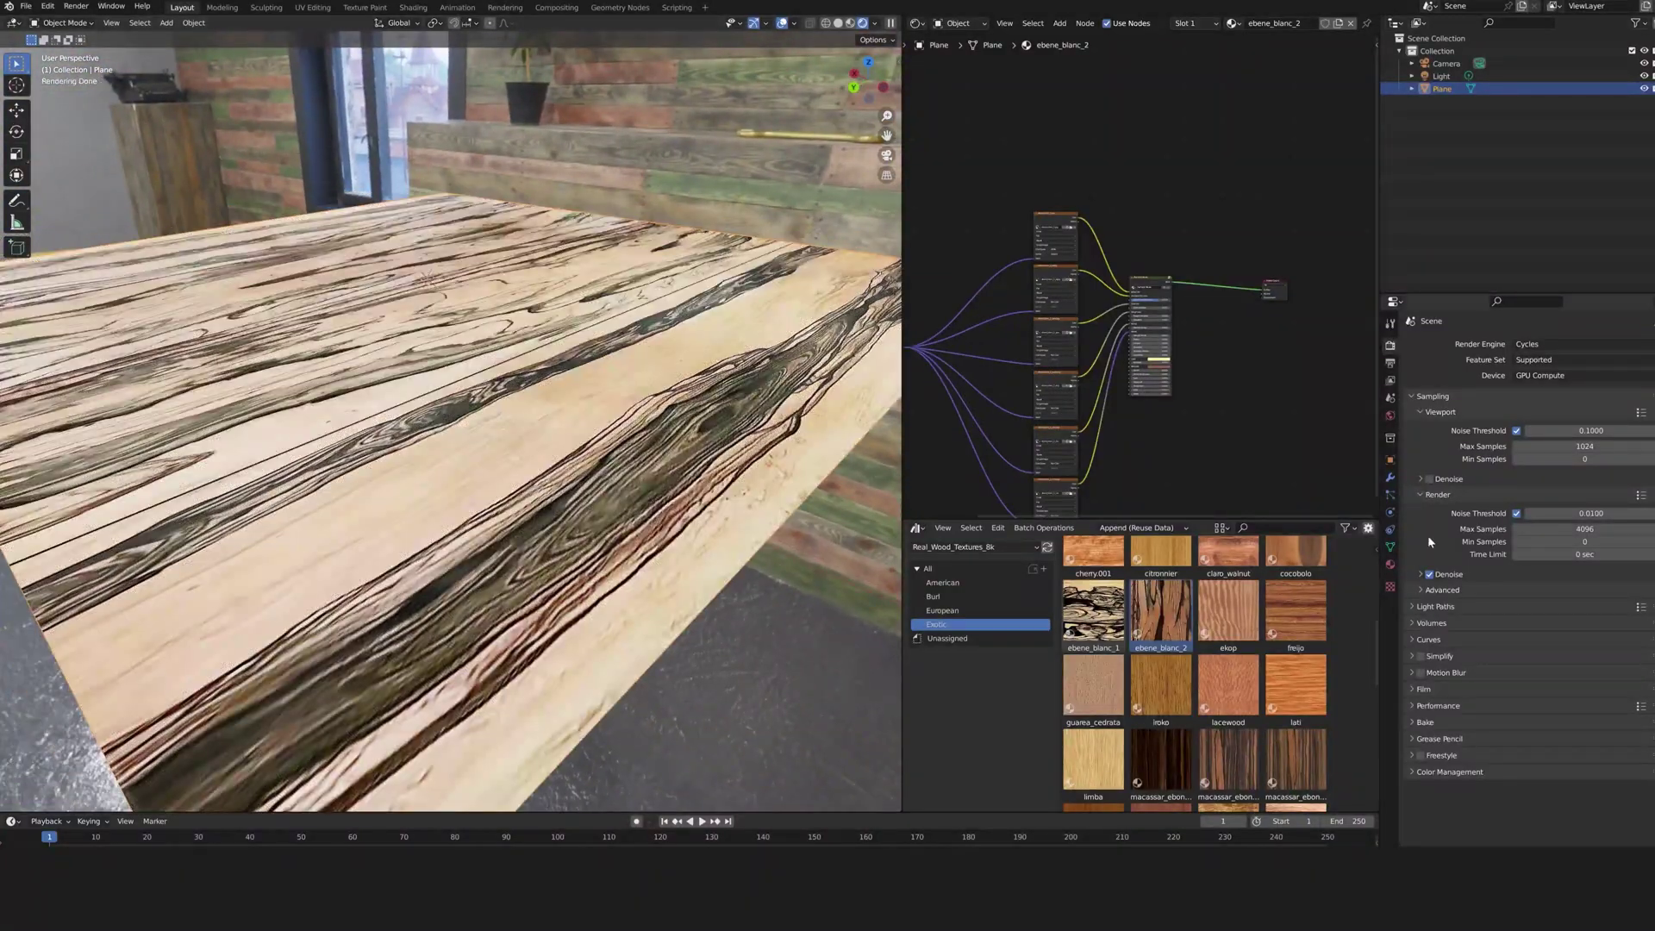
pyautogui.click(1391, 565)
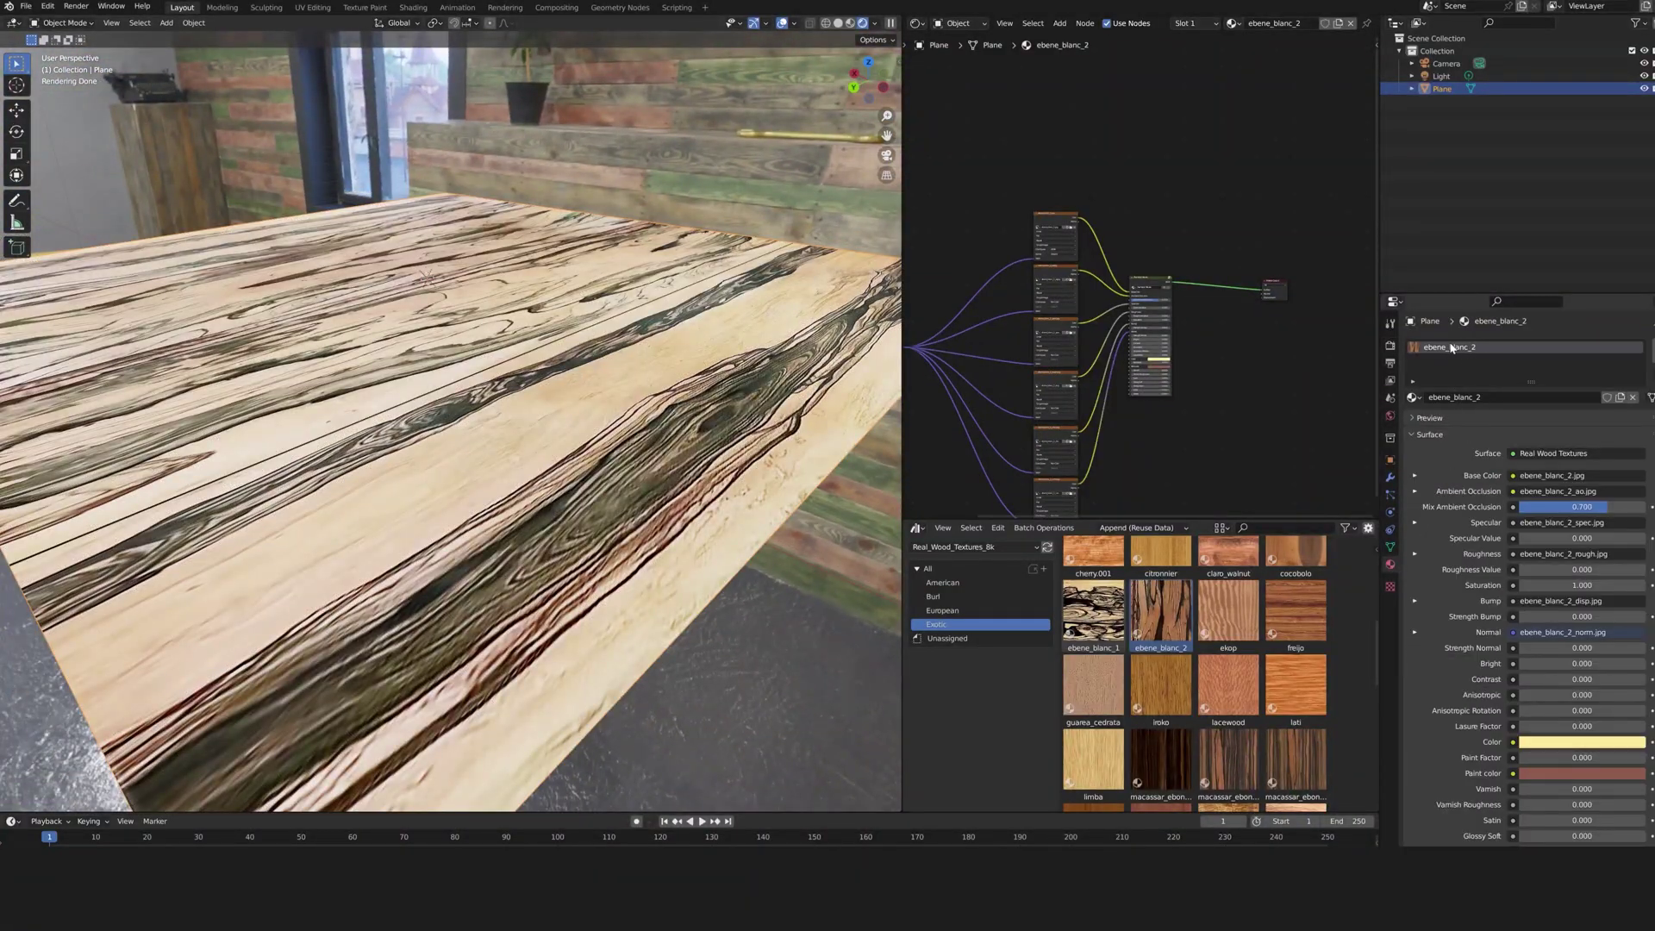
pyautogui.click(1004, 23)
pyautogui.click(968, 115)
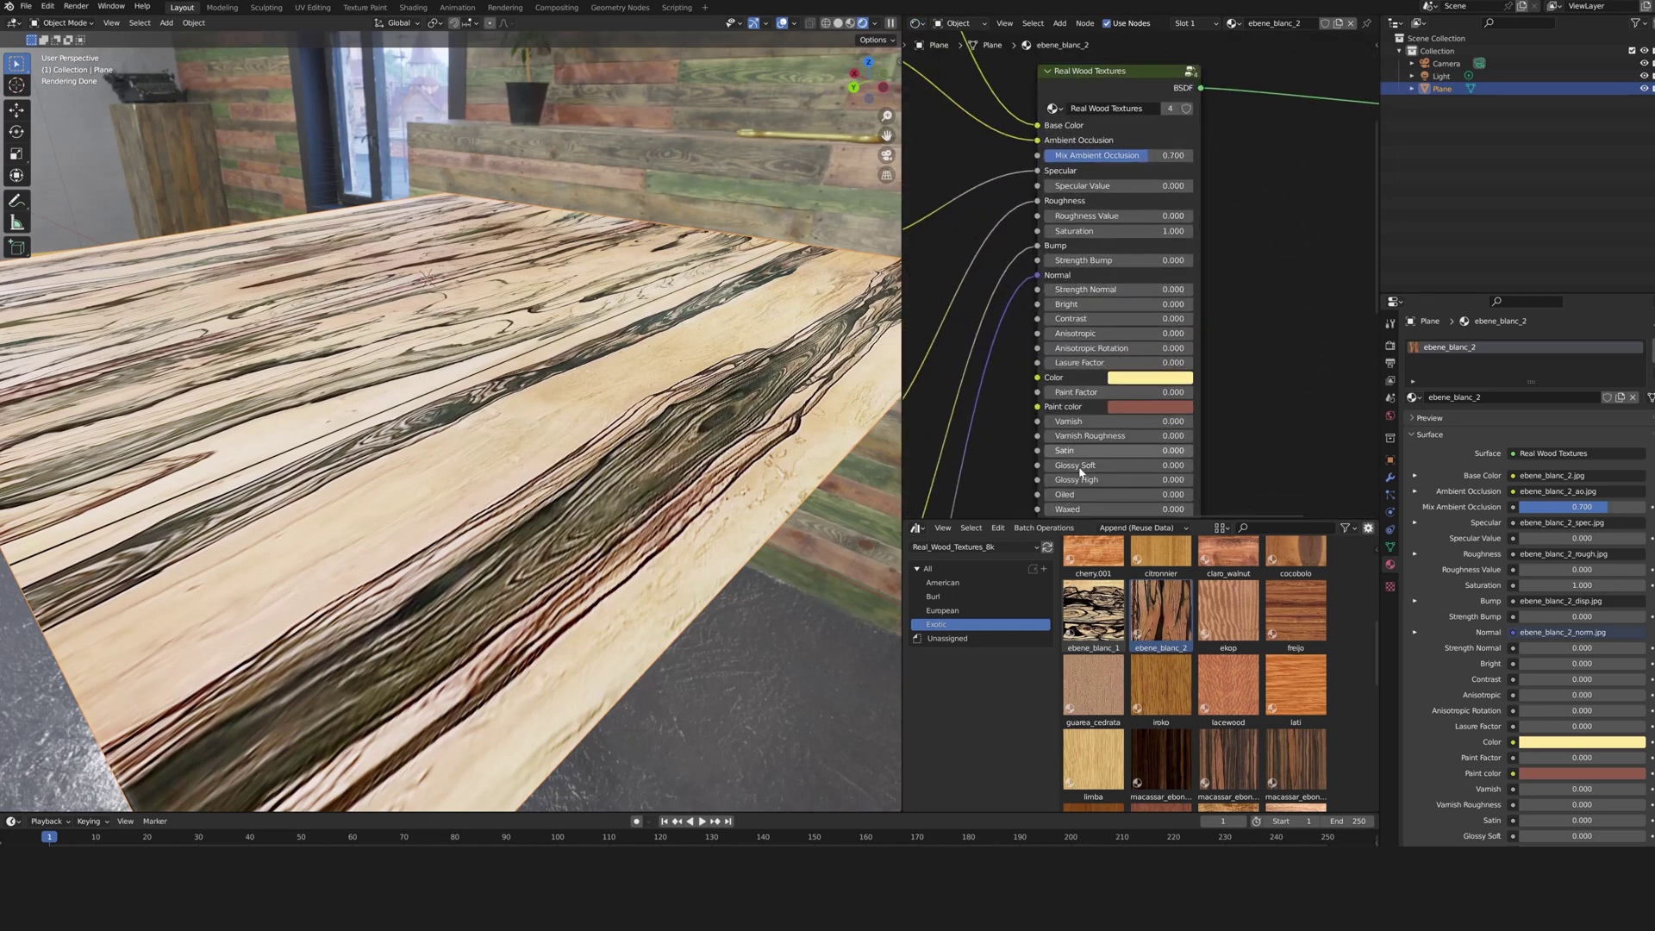
pyautogui.moveTo(1017, 521); pyautogui.dragTo(1021, 557)
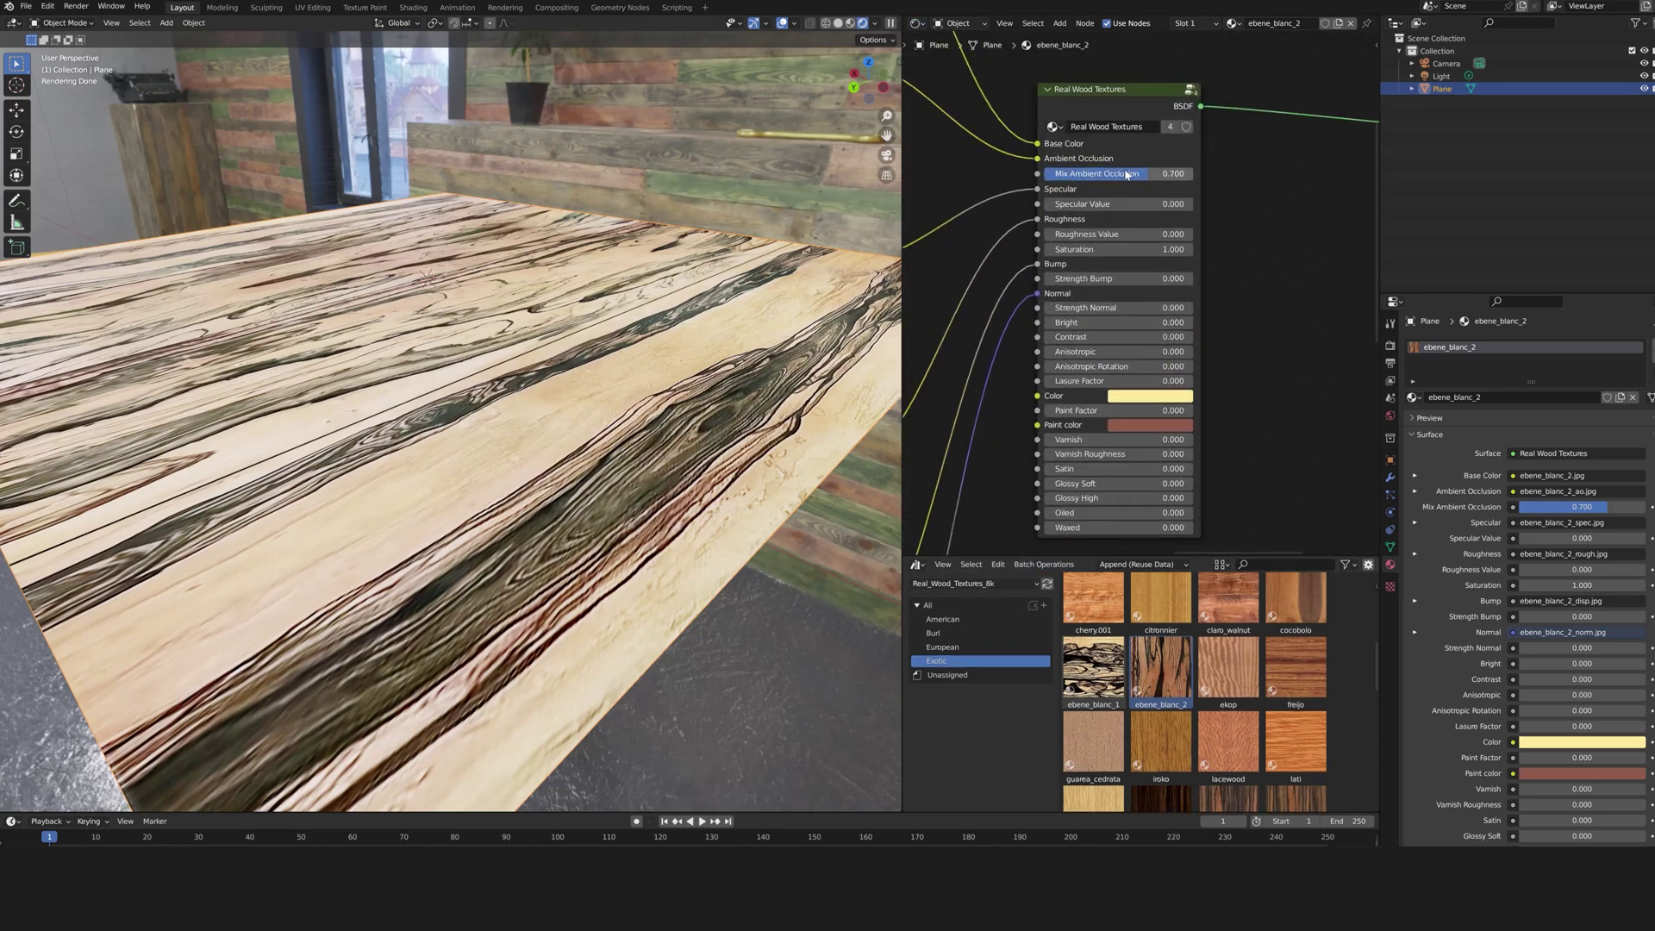
# Step: Set Mix Ambient Occlusion to 0.766 on the Real Wood Textures node and try out the specular, roughness and saturation values
pyautogui.moveTo(1168, 174)
pyautogui.mouseDown()
pyautogui.moveTo(1096, 173)
pyautogui.moveTo(1155, 173)
pyautogui.moveTo(1112, 203)
pyautogui.moveTo(1176, 204)
pyautogui.mouseUp()
pyautogui.rightClick(1086, 203)
pyautogui.moveTo(1070, 232); pyautogui.dragTo(1044, 283)
pyautogui.rightClick(1069, 249)
# Step: Set Strength Normal to 1, inspect the wood surface from another angle, and return the value to 0
pyautogui.click(1059, 307)
pyautogui.write('1')
pyautogui.press('Return')
pyautogui.moveTo(631, 402); pyautogui.dragTo(662, 412, button='middle')
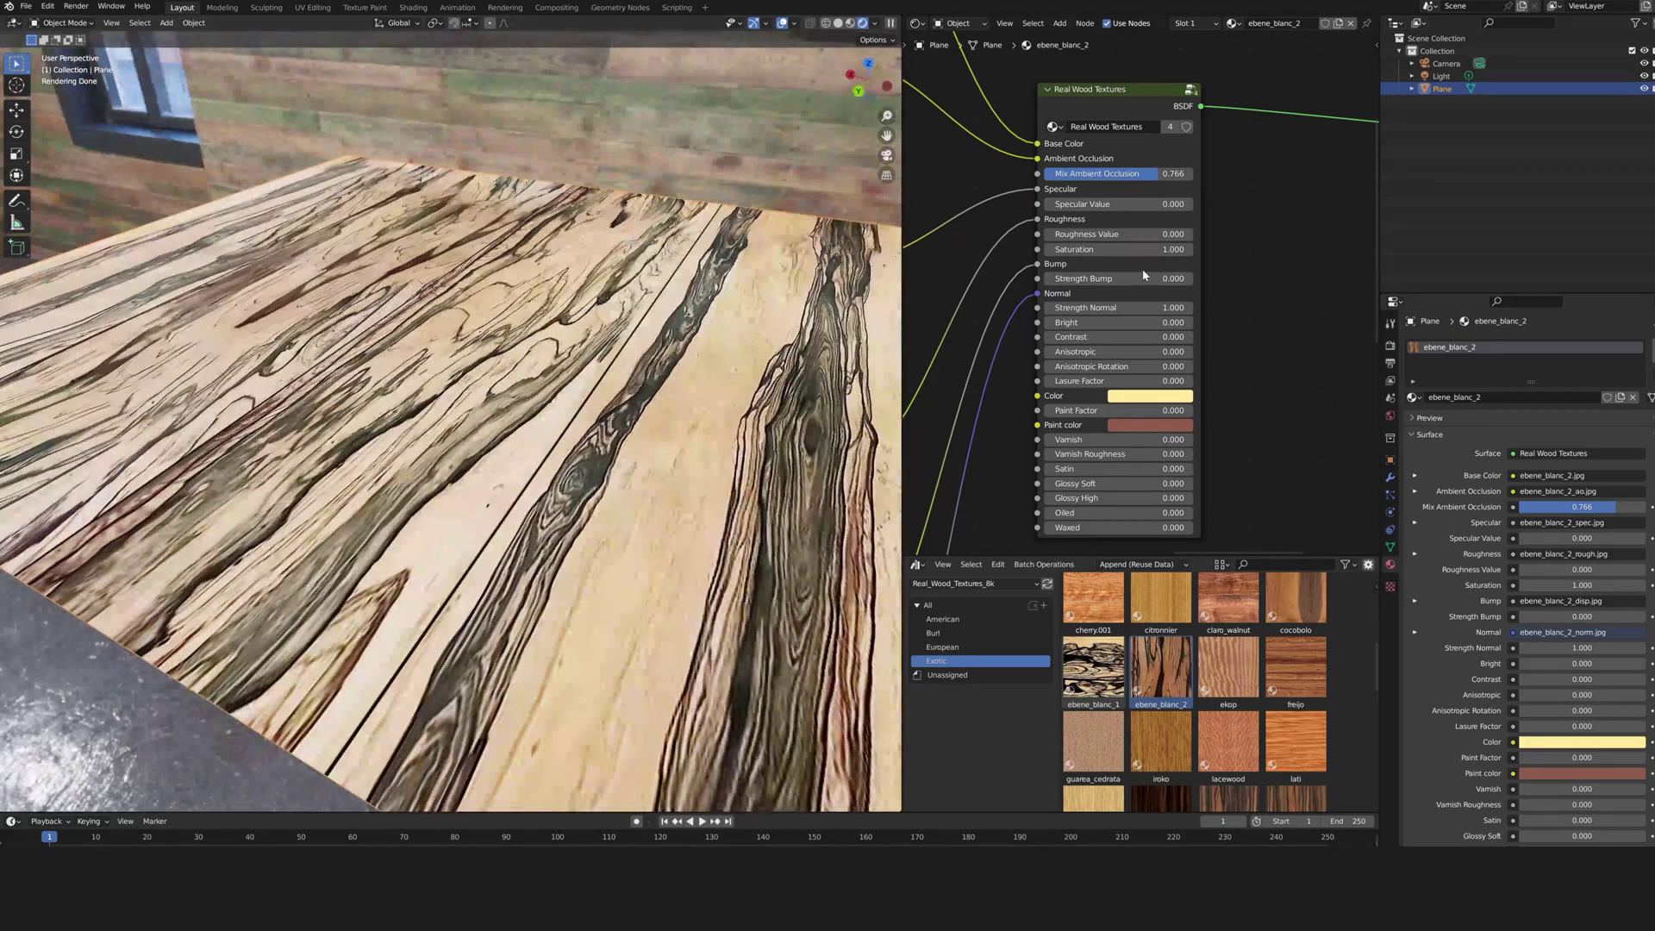
pyautogui.click(1135, 308)
pyautogui.write('0')
pyautogui.press('Return')
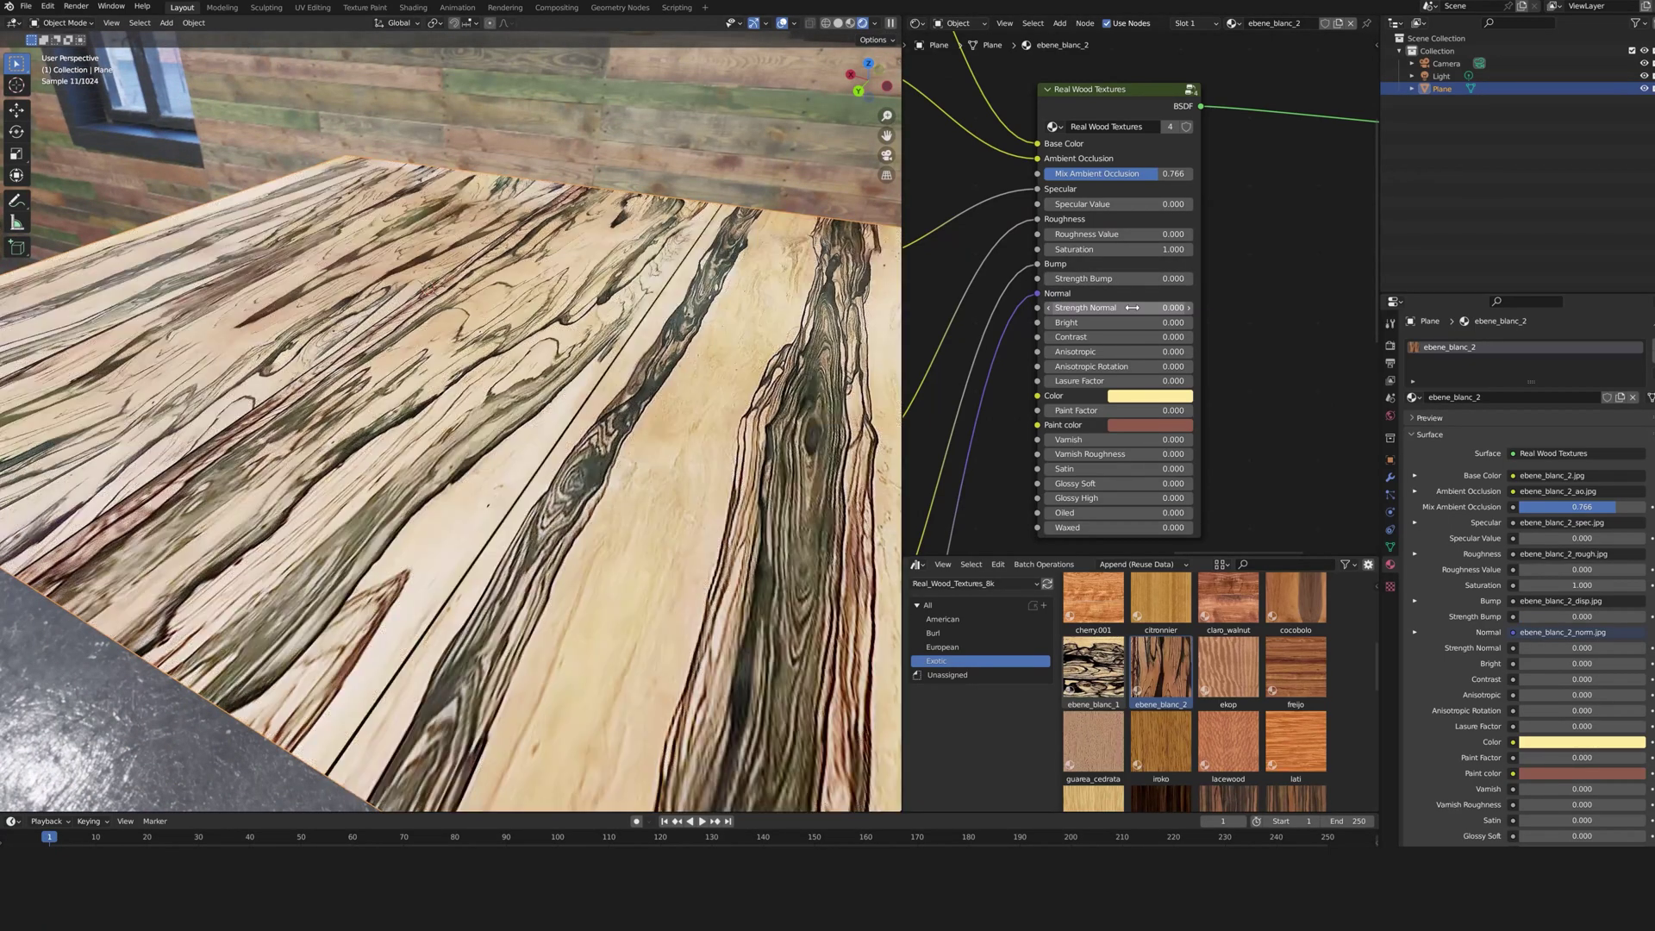
# Step: Try out the Bright and Contrast values of the wood material and restore both
pyautogui.moveTo(1134, 323); pyautogui.dragTo(1201, 337)
pyautogui.rightClick(1120, 322)
pyautogui.rightClick(1114, 338)
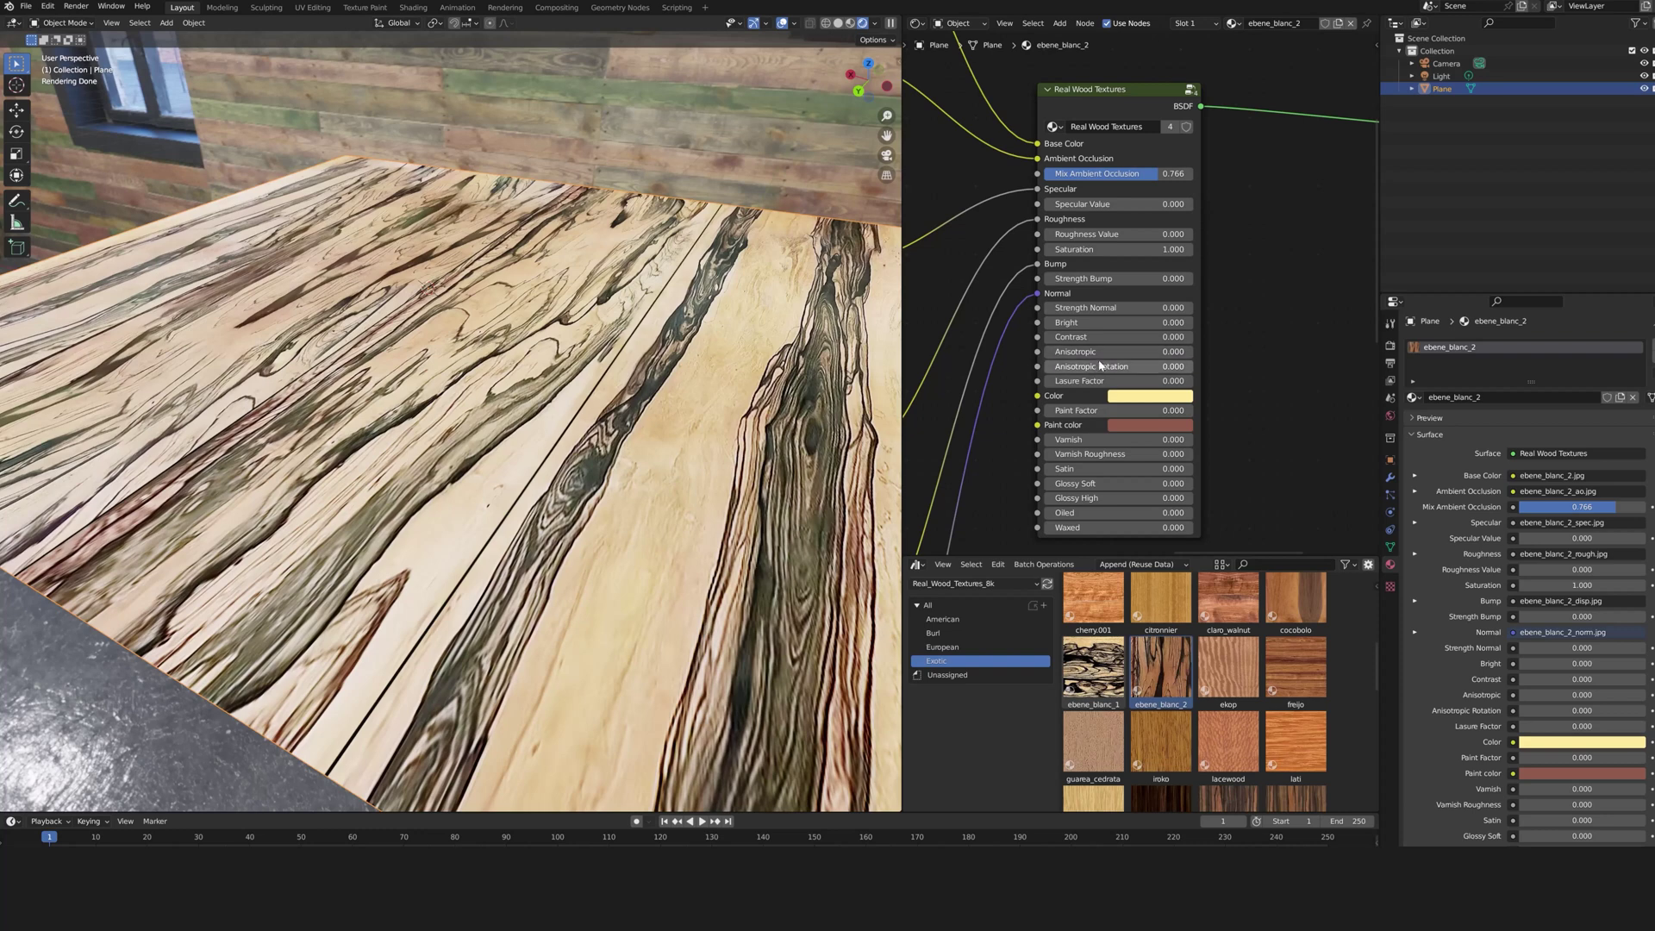
# Step: Set the Lasure Factor to 1 and change the lasure color to a light yellow-green
pyautogui.scroll(2, 1136, 369)
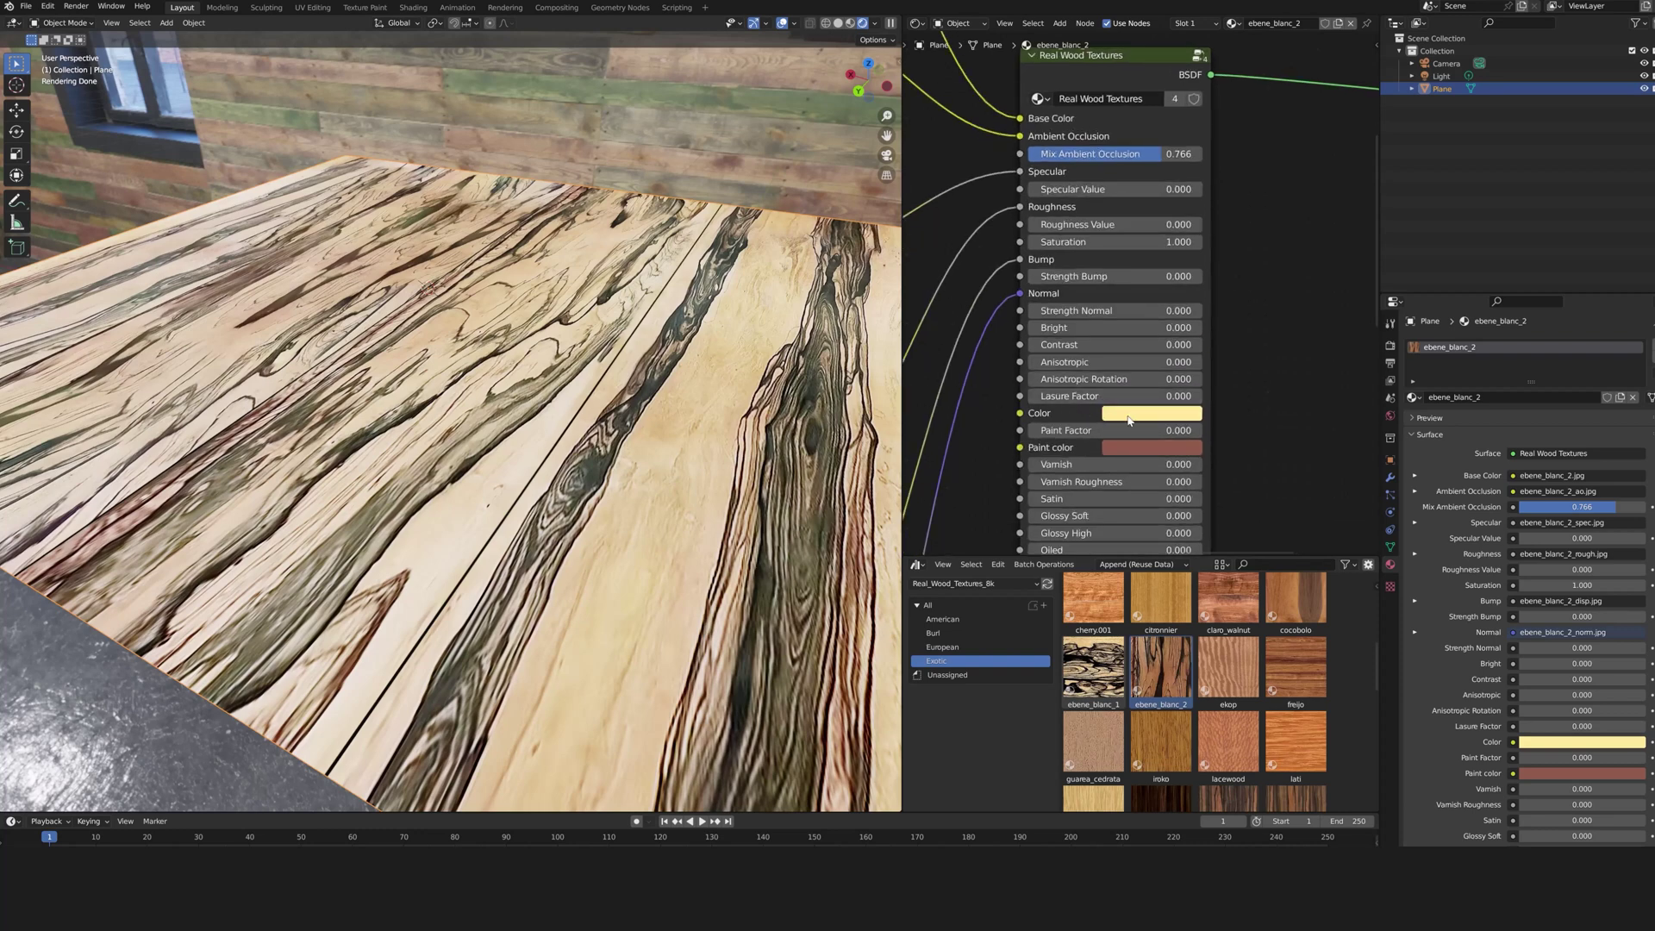
pyautogui.moveTo(1121, 396); pyautogui.dragTo(1207, 396)
pyautogui.click(1165, 411)
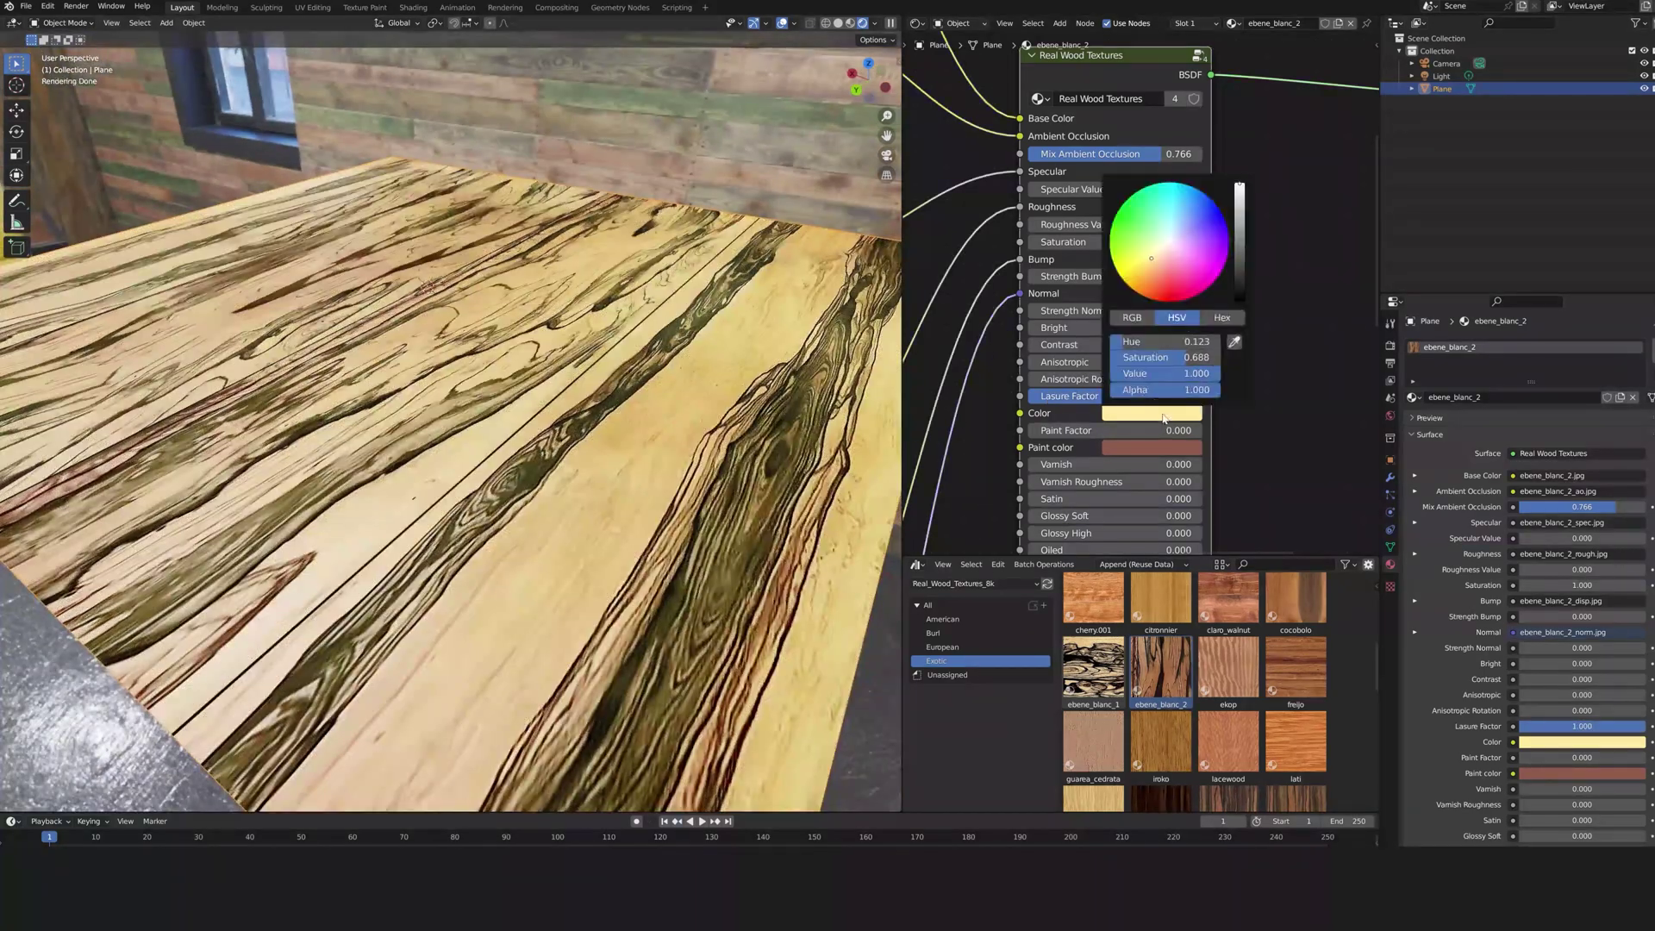
pyautogui.moveTo(1205, 259); pyautogui.dragTo(1121, 250)
# Step: Reset the Lasure Factor to 0, set the Paint Factor to 1, and change the paint color to green
pyautogui.moveTo(1198, 396)
pyautogui.mouseDown()
pyautogui.moveTo(1028, 396)
pyautogui.moveTo(1206, 433)
pyautogui.mouseUp()
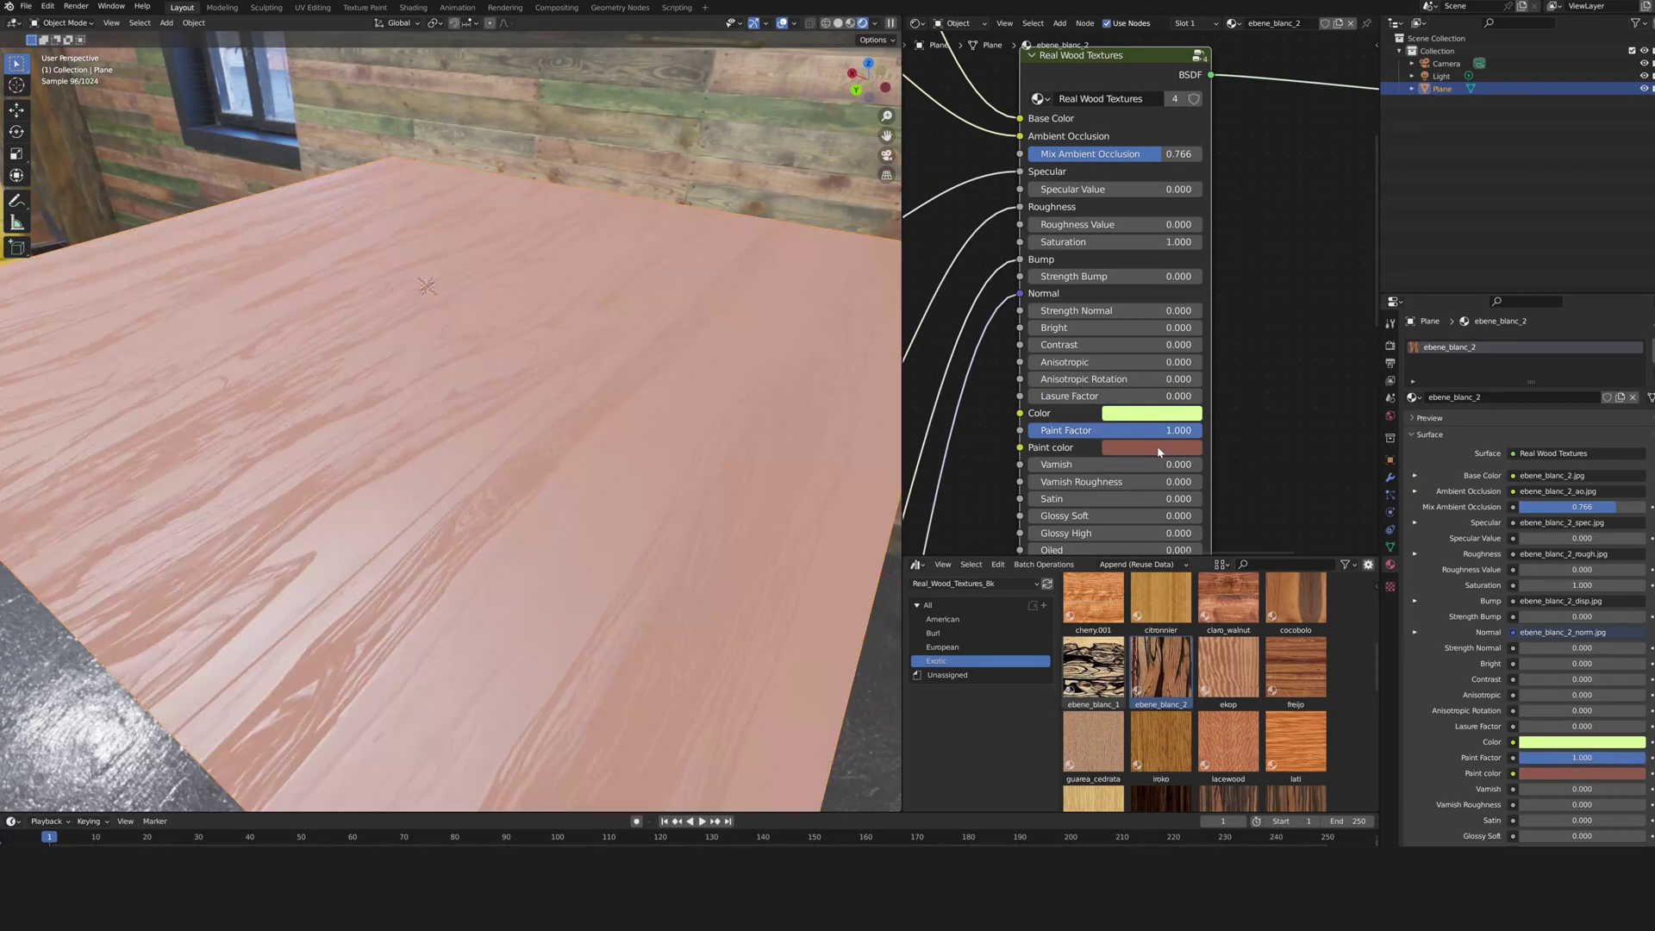
pyautogui.click(1157, 446)
pyautogui.moveTo(1189, 310)
pyautogui.mouseDown()
pyautogui.moveTo(1198, 271)
pyautogui.moveTo(1120, 254)
pyautogui.mouseUp()
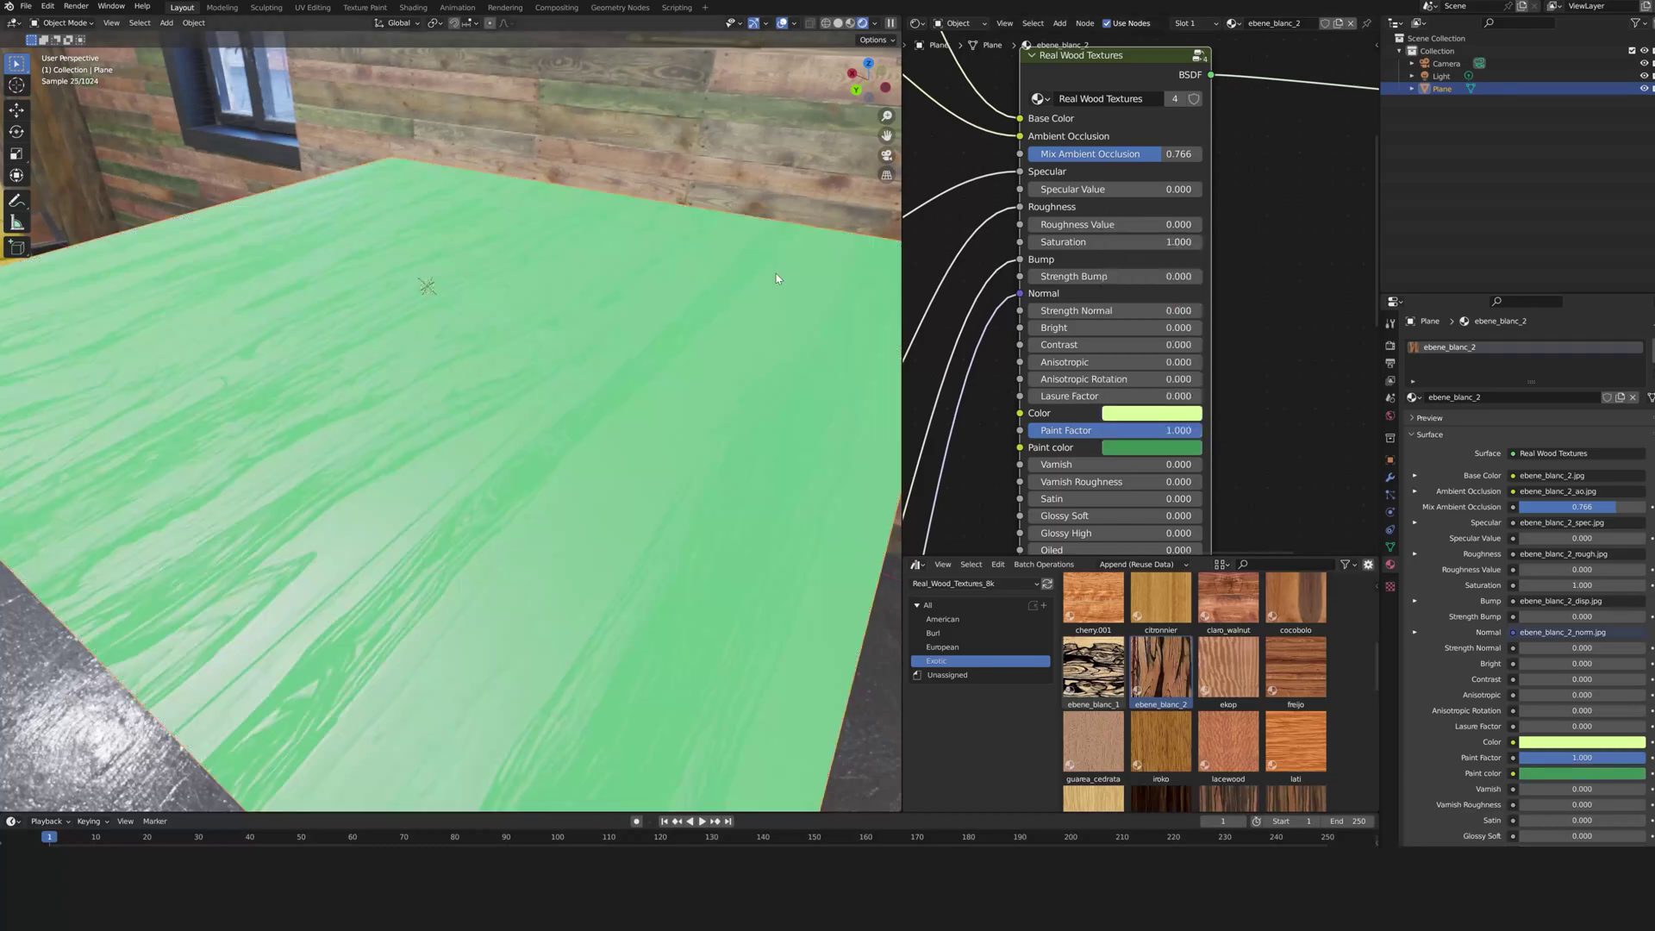
# Step: Set Strength Bump to 1 on the painted wood, lower it, and inspect the relief from other angles
pyautogui.click(1091, 275)
pyautogui.write('1')
pyautogui.press('Return')
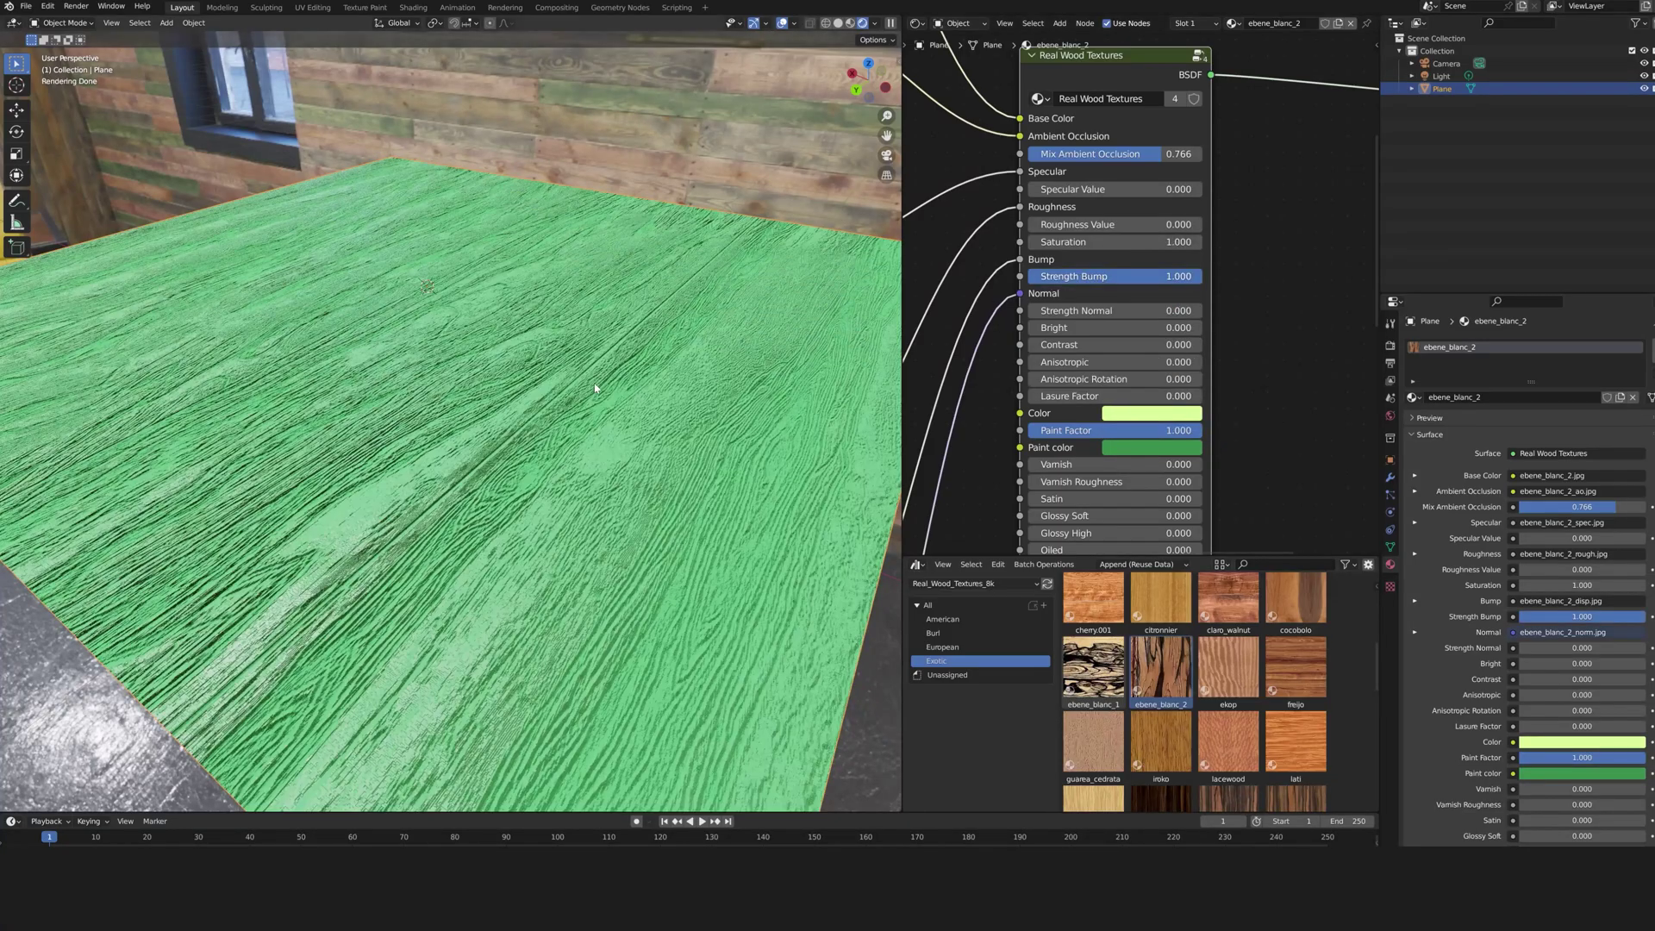
pyautogui.moveTo(600, 391); pyautogui.dragTo(619, 395, button='middle')
pyautogui.moveTo(1198, 276); pyautogui.dragTo(1088, 275)
pyautogui.moveTo(660, 320); pyautogui.dragTo(658, 421, button='middle')
pyautogui.moveTo(689, 526); pyautogui.dragTo(650, 523, button='middle')
# Step: Darken the green paint color, and reset Paint Factor and Strength Bump to 0
pyautogui.click(1151, 447)
pyautogui.moveTo(1234, 267); pyautogui.dragTo(1233, 286)
pyautogui.moveTo(1178, 430); pyautogui.dragTo(1028, 430)
pyautogui.moveTo(1088, 276); pyautogui.dragTo(1029, 276)
pyautogui.scroll(-1, 1113, 175)
pyautogui.moveTo(1113, 175); pyautogui.dragTo(1120, 131, button='middle')
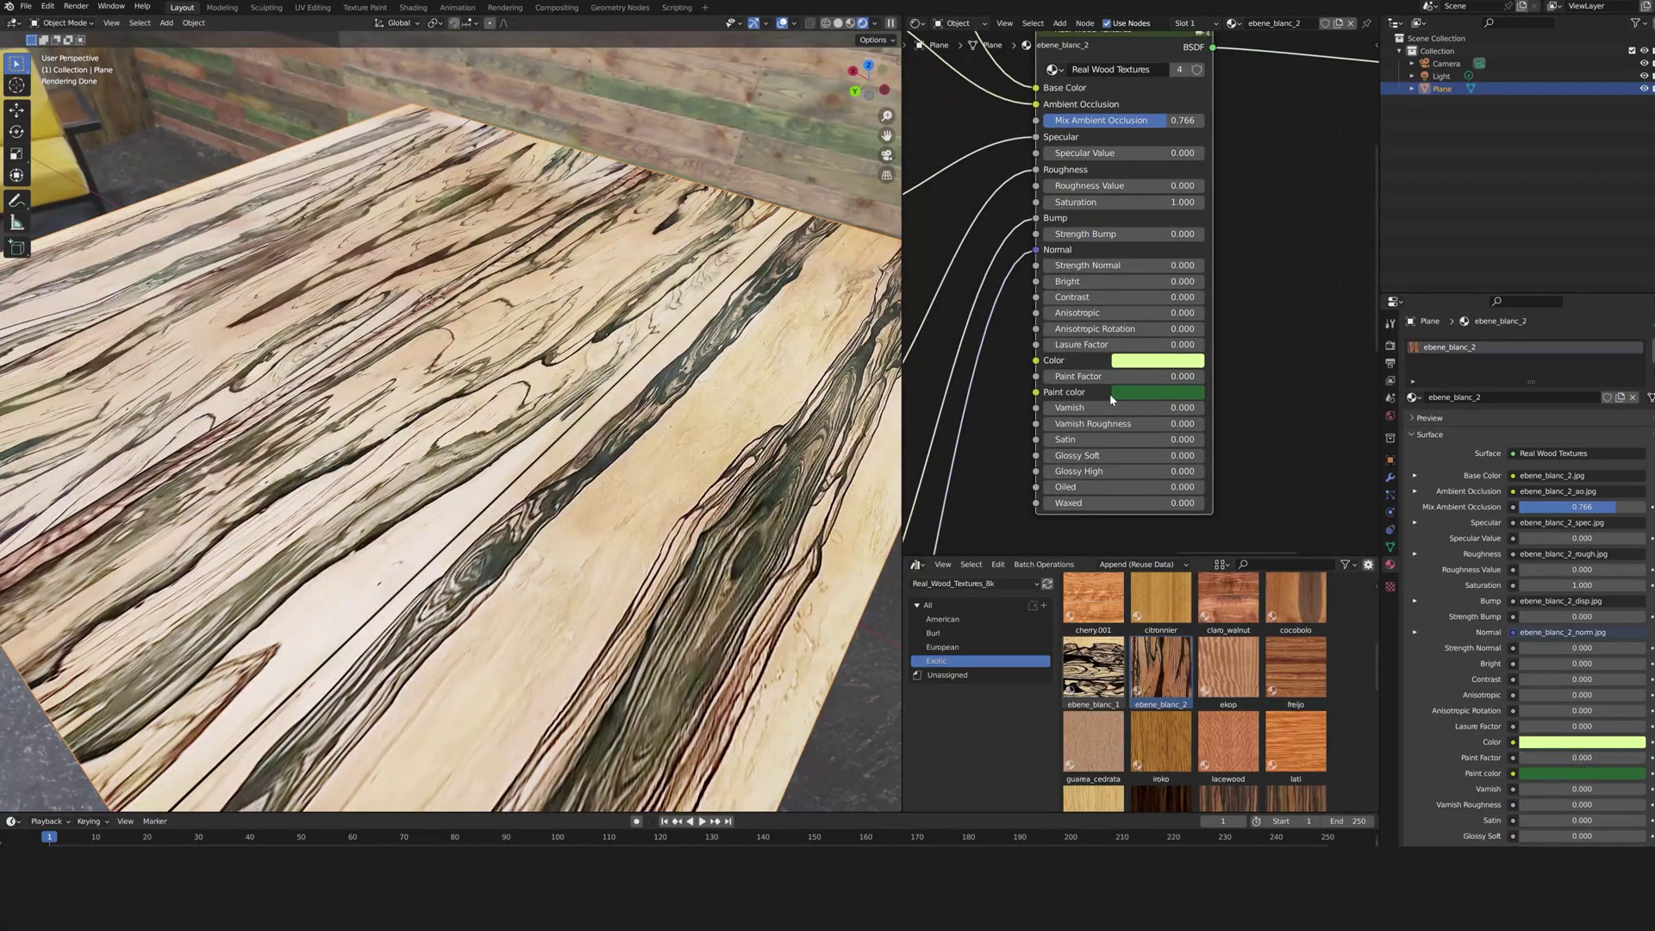
# Step: Set Varnish to 1, view the reflections at a low angle, and set Varnish Roughness to 0.180
pyautogui.moveTo(1112, 408); pyautogui.dragTo(1205, 408)
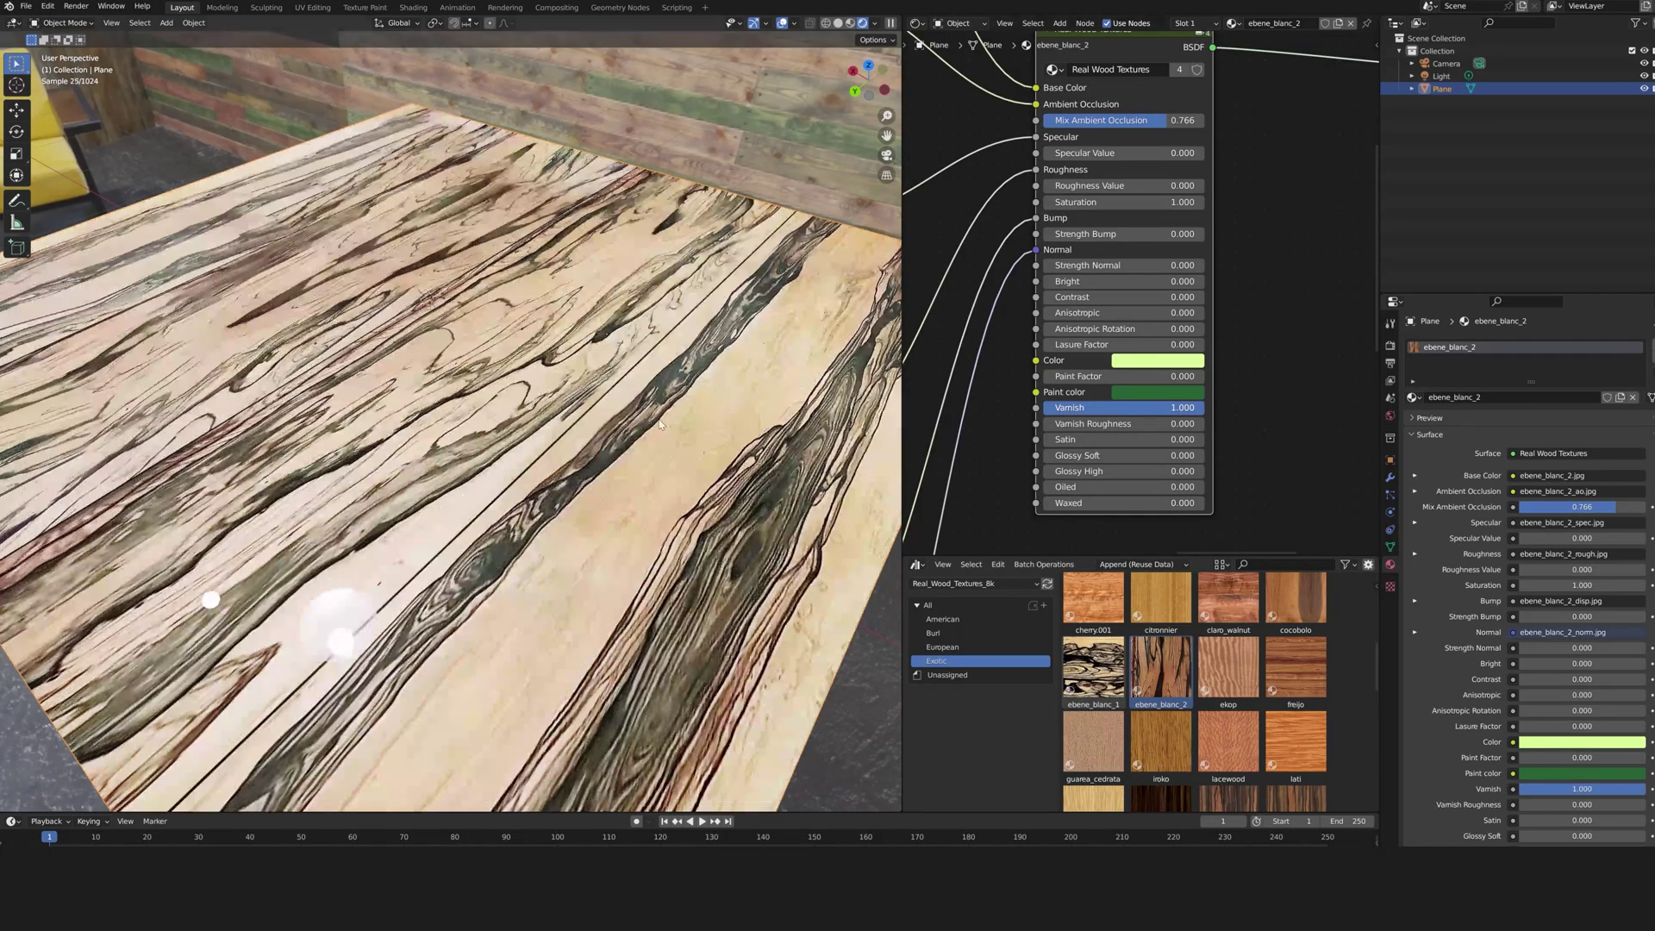
pyautogui.moveTo(659, 424); pyautogui.dragTo(619, 416, button='middle')
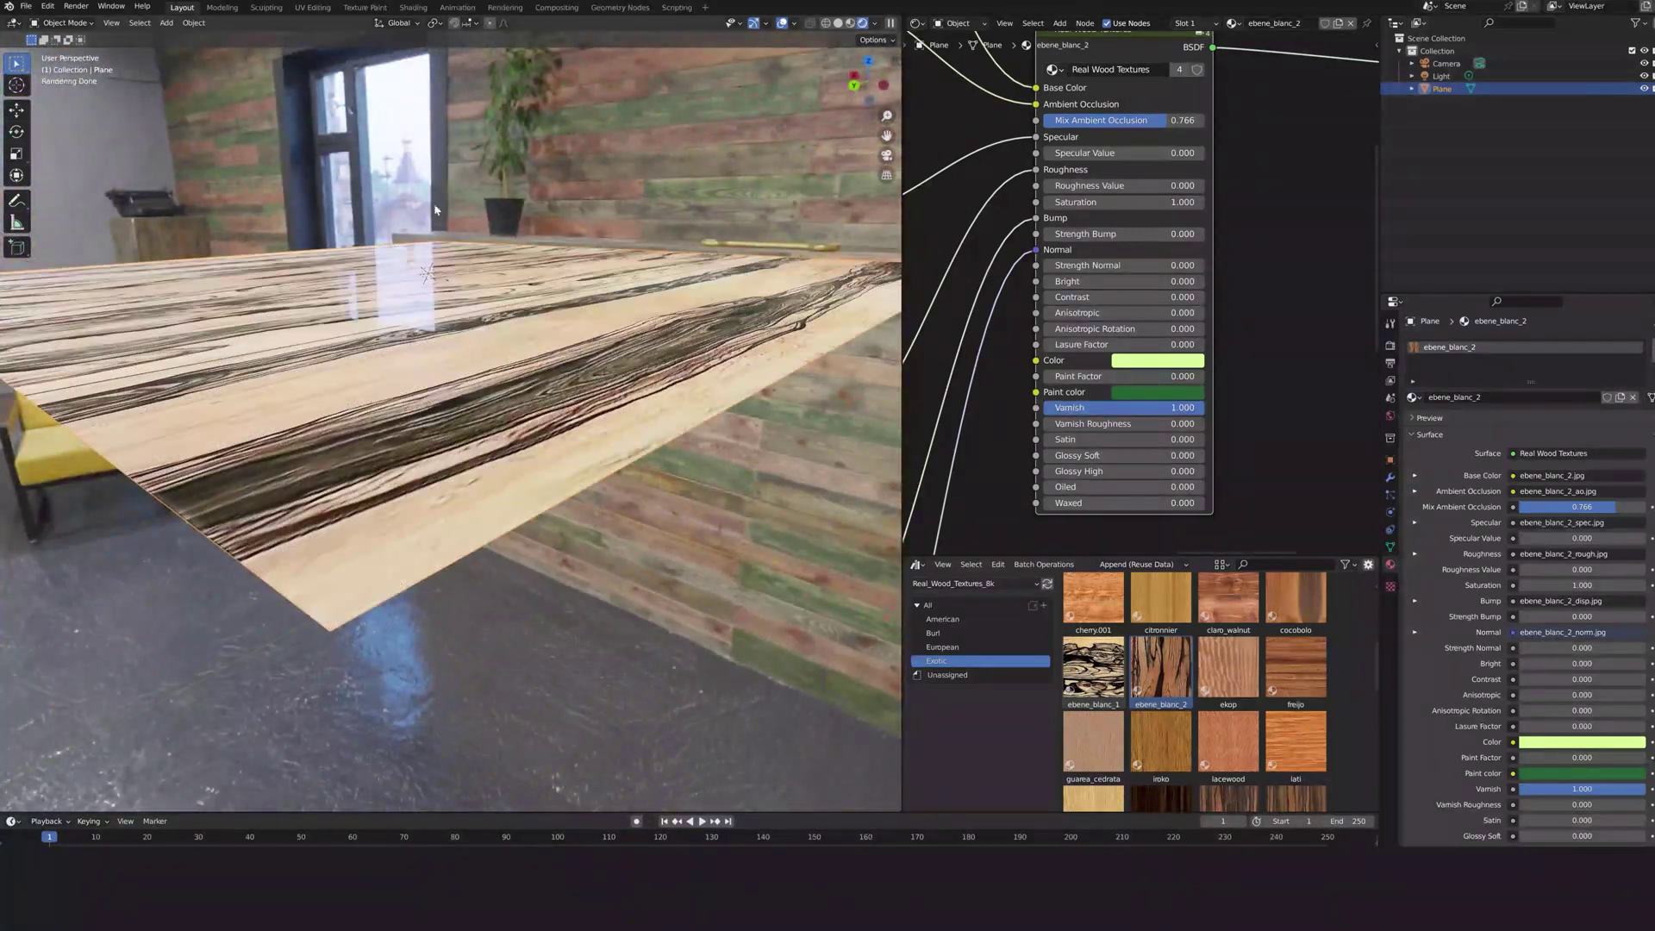
pyautogui.moveTo(1198, 408)
pyautogui.mouseDown()
pyautogui.moveTo(1043, 408)
pyautogui.moveTo(1205, 408)
pyautogui.mouseUp()
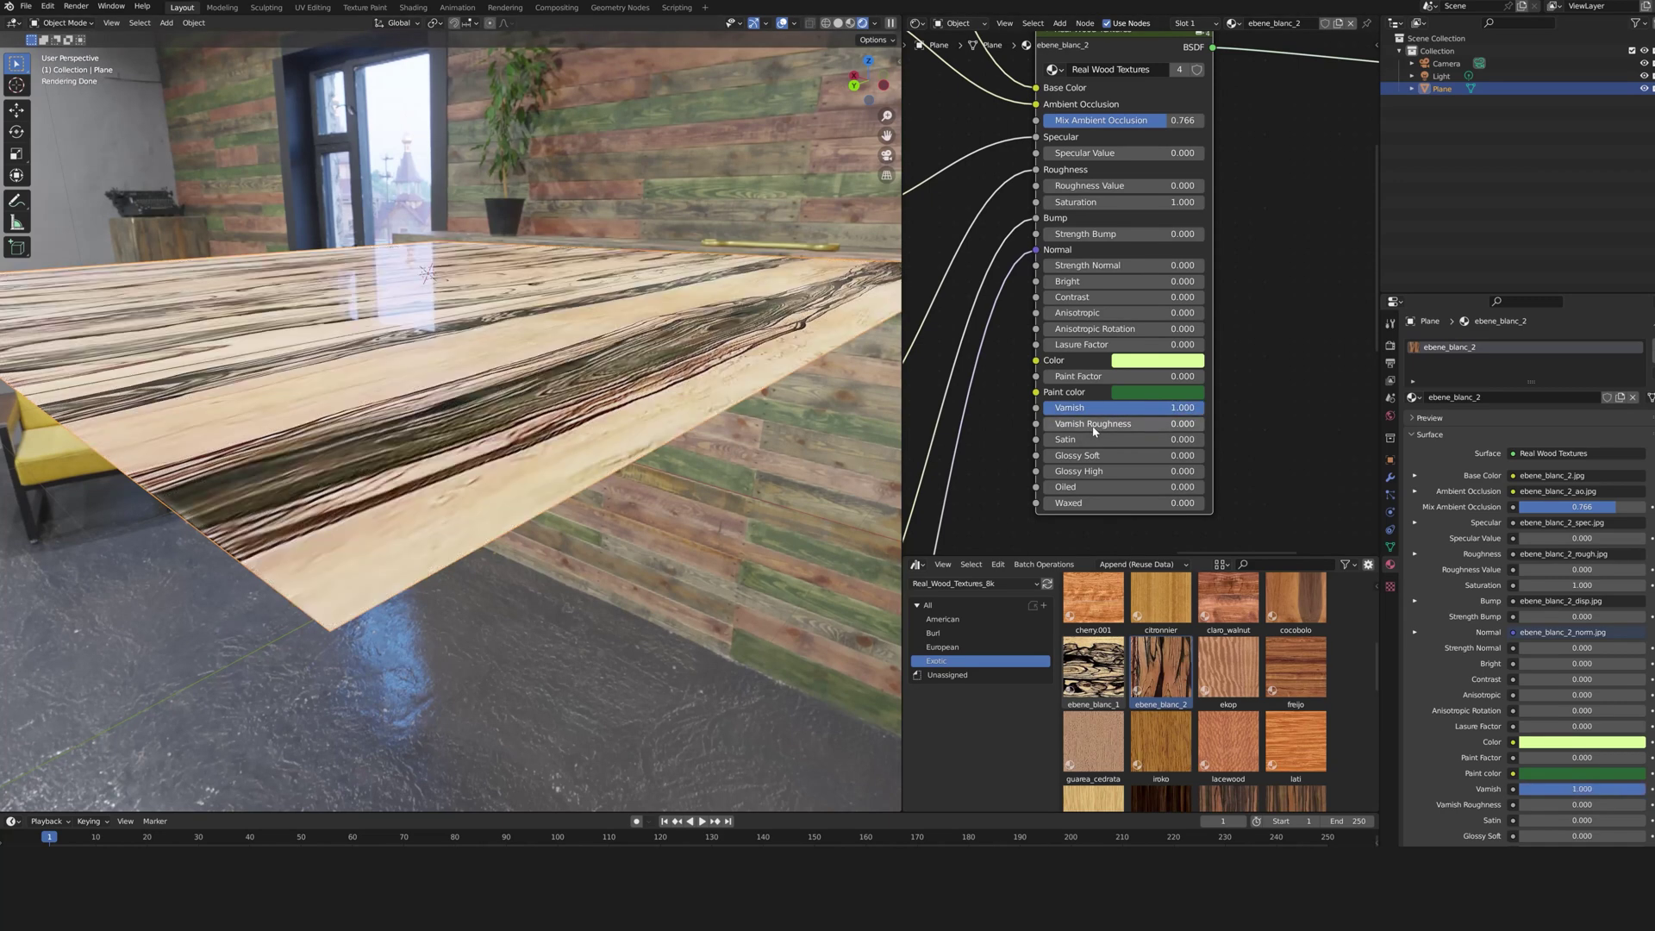
pyautogui.moveTo(1093, 424)
pyautogui.mouseDown()
pyautogui.moveTo(1156, 423)
pyautogui.moveTo(1068, 423)
pyautogui.mouseUp()
pyautogui.moveTo(1068, 423); pyautogui.dragTo(1074, 424)
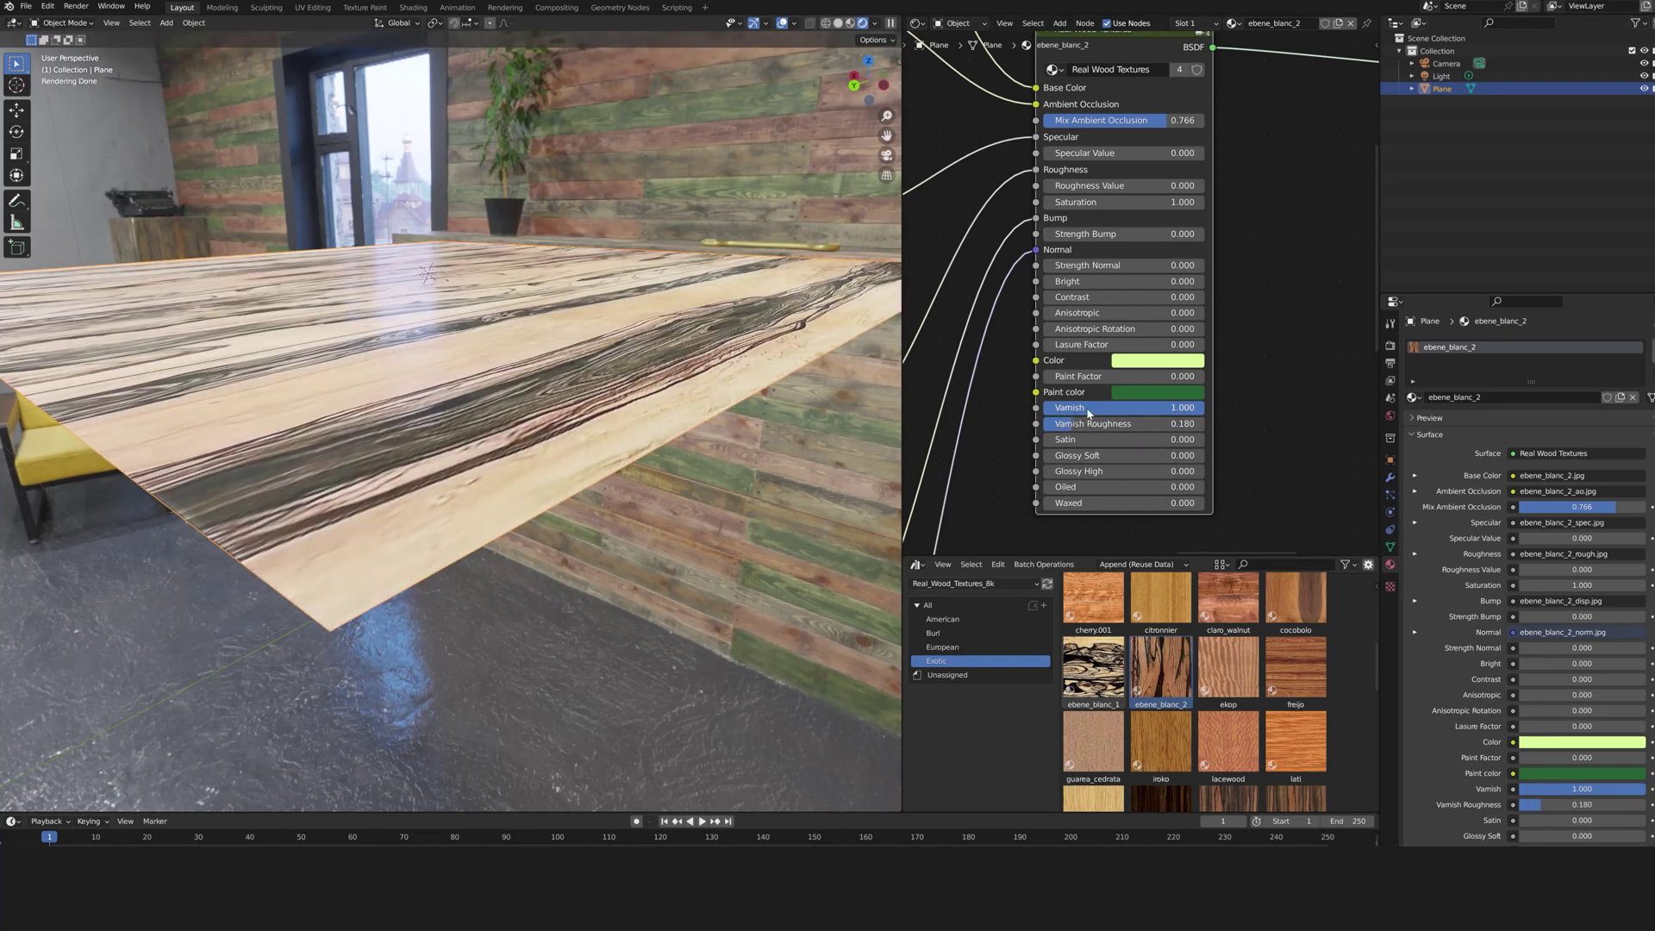
# Step: Reset Varnish and Varnish Roughness to 0, and set Satin to 1 to inspect that finish
pyautogui.moveTo(1088, 410); pyautogui.dragTo(1043, 423)
pyautogui.click(1075, 442)
pyautogui.press('Return')
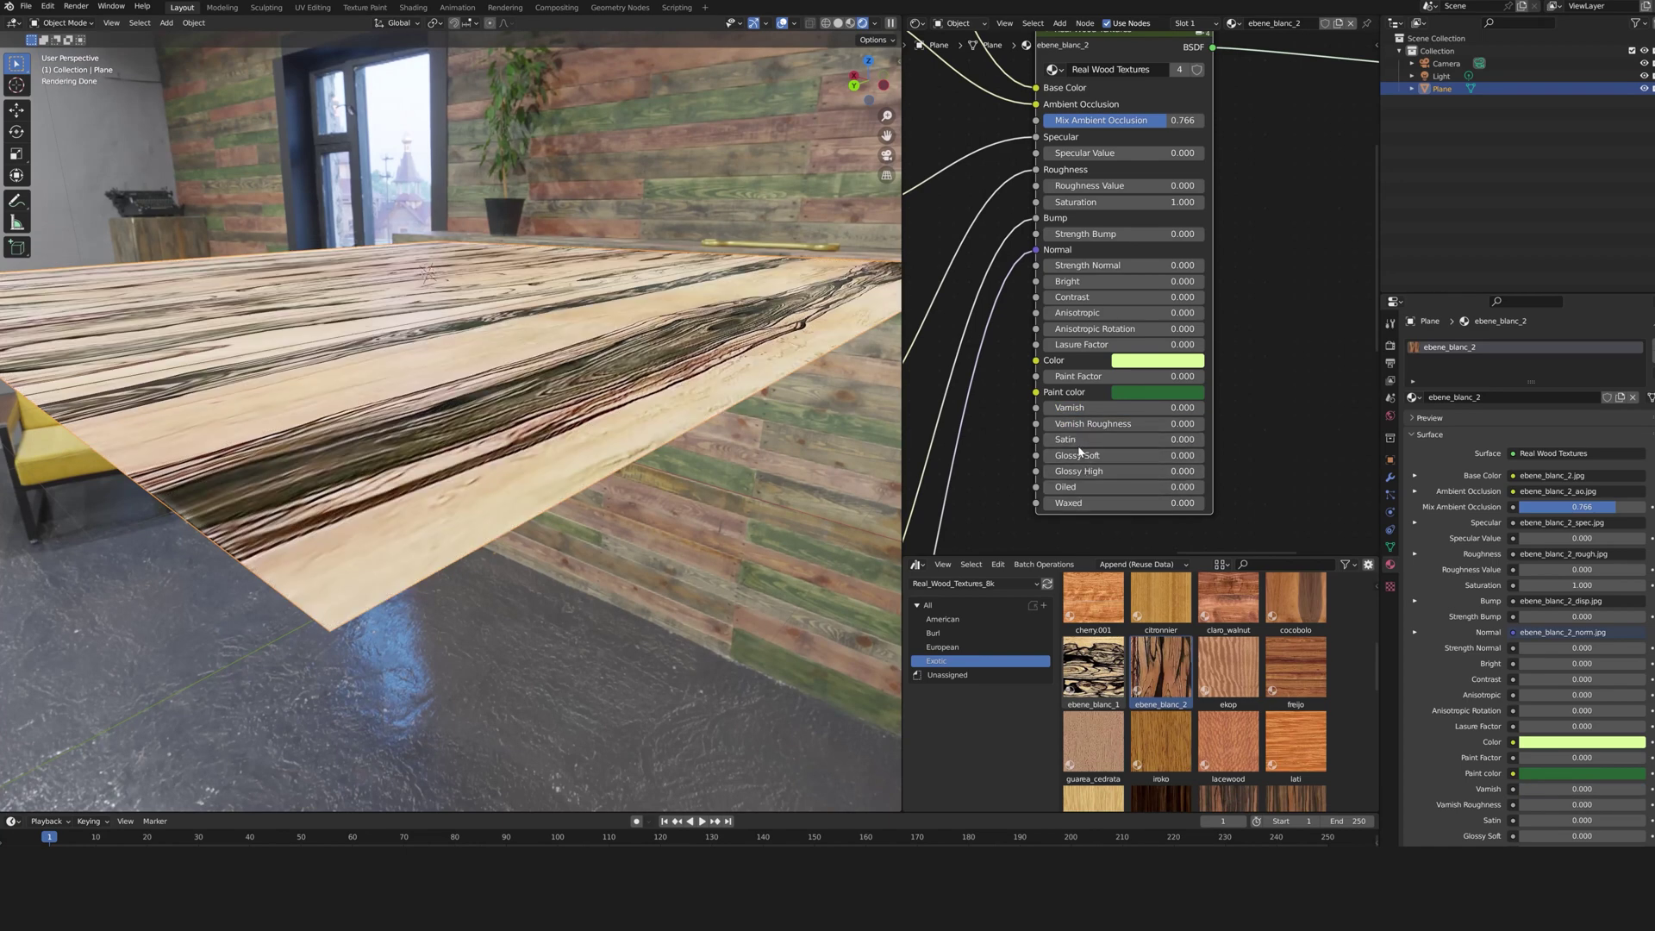
pyautogui.moveTo(1082, 445); pyautogui.dragTo(1214, 443)
pyautogui.moveTo(352, 312); pyautogui.dragTo(355, 352, button='middle')
pyautogui.scroll(-1, 355, 351)
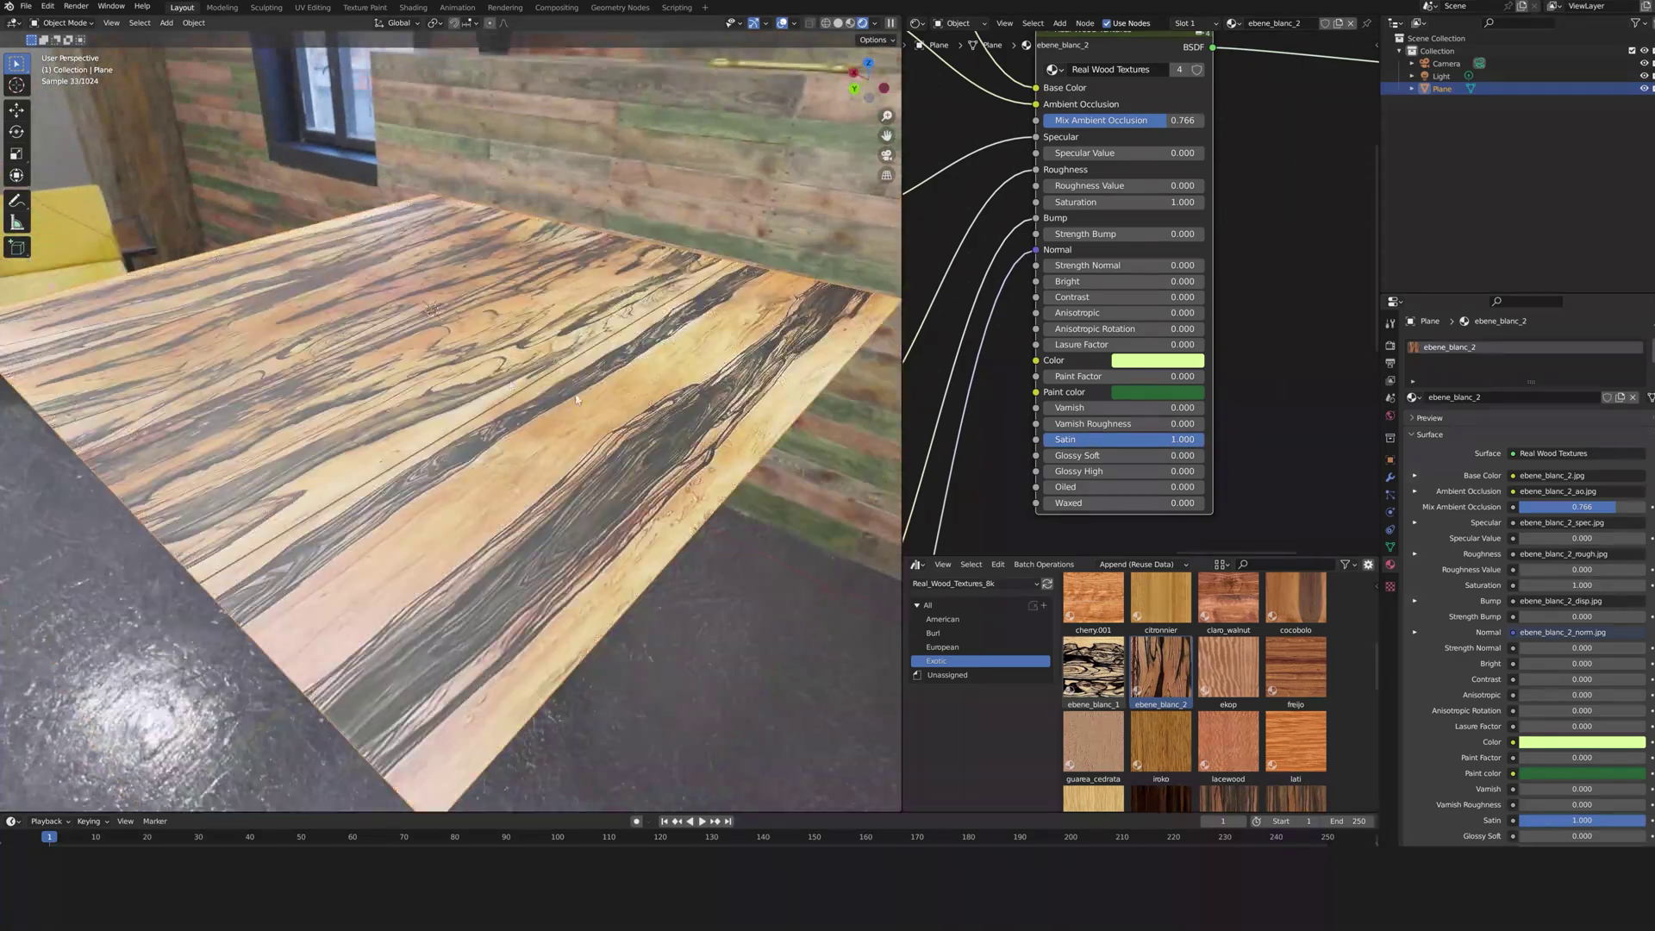
# Step: Replace the Satin finish with Glossy Soft at 1, followed by Glossy High at 1
pyautogui.moveTo(1177, 442); pyautogui.dragTo(1207, 456)
pyautogui.moveTo(683, 432); pyautogui.dragTo(547, 394, button='middle')
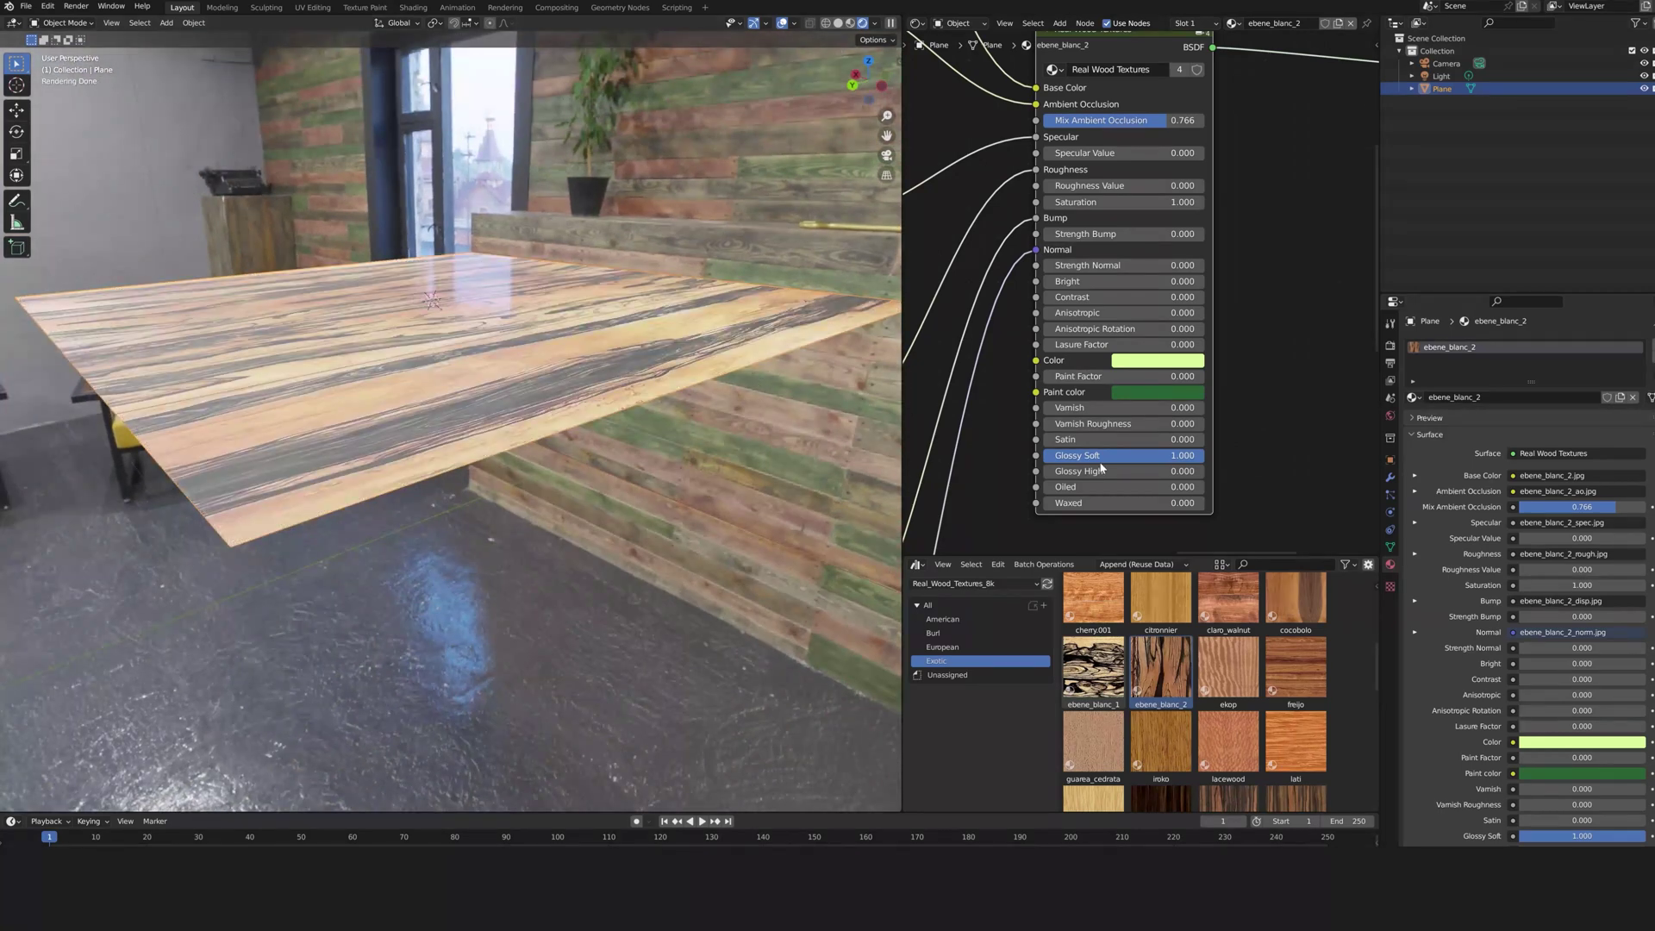
pyautogui.press('BackSpace')
pyautogui.moveTo(1093, 470); pyautogui.dragTo(1255, 471)
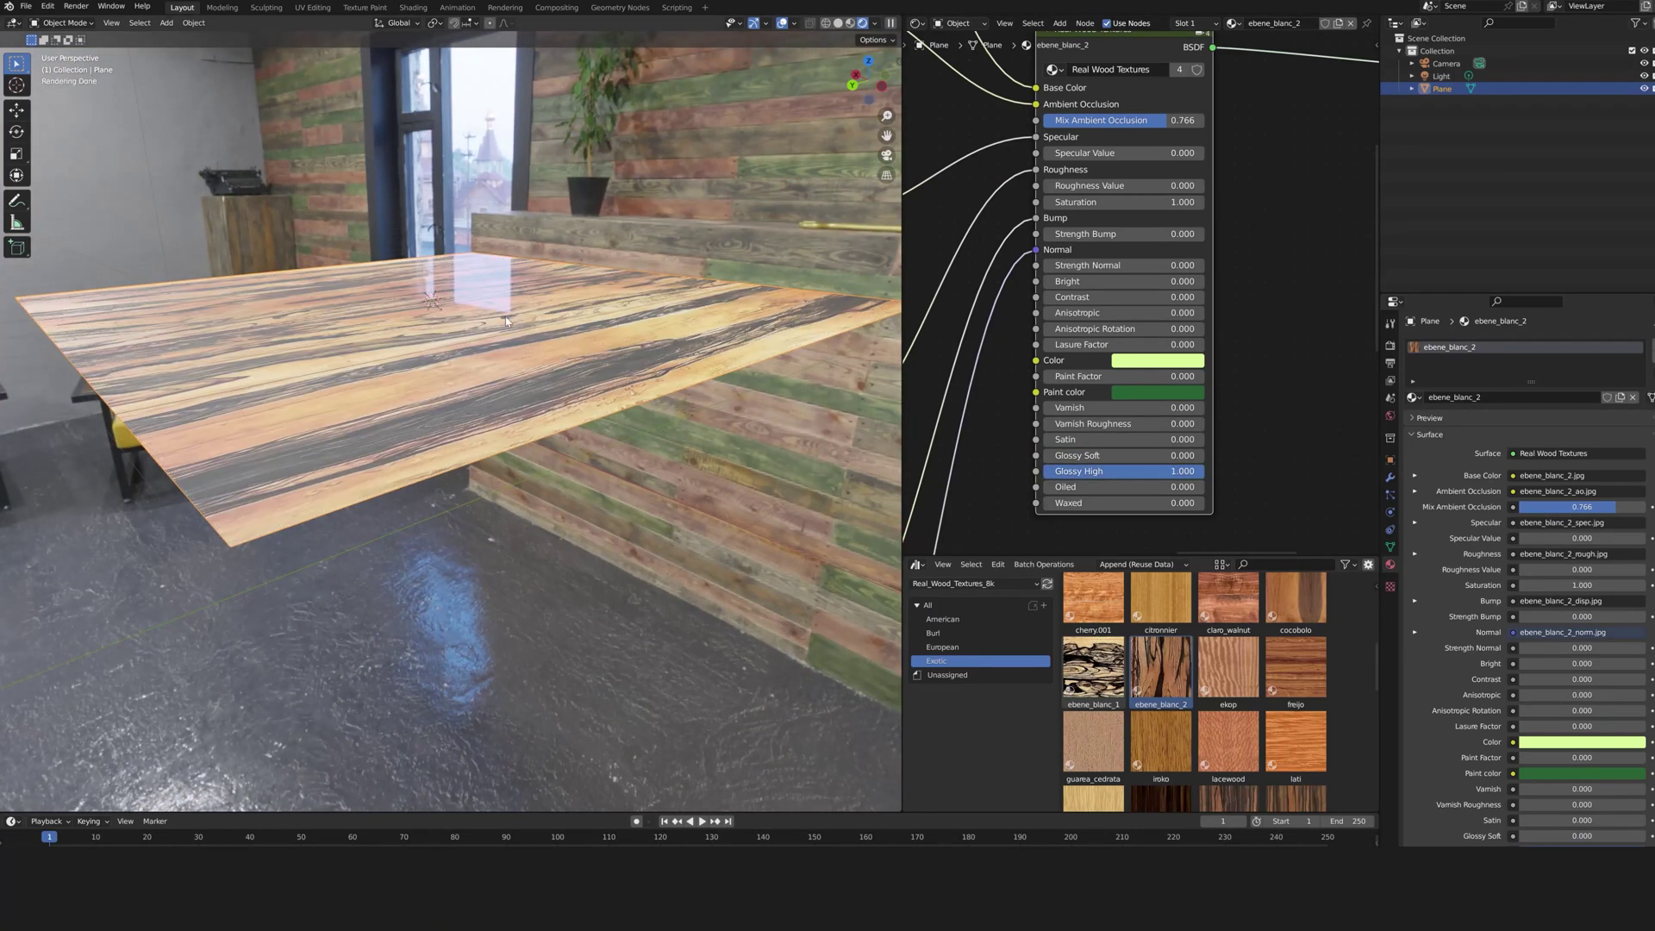
# Step: Raise the Oiled value of the wood material and view the whole plane from another angle
pyautogui.moveTo(1080, 486); pyautogui.dragTo(1205, 486)
pyautogui.moveTo(466, 343); pyautogui.dragTo(531, 433, button='middle')
pyautogui.scroll(-3, 546, 415)
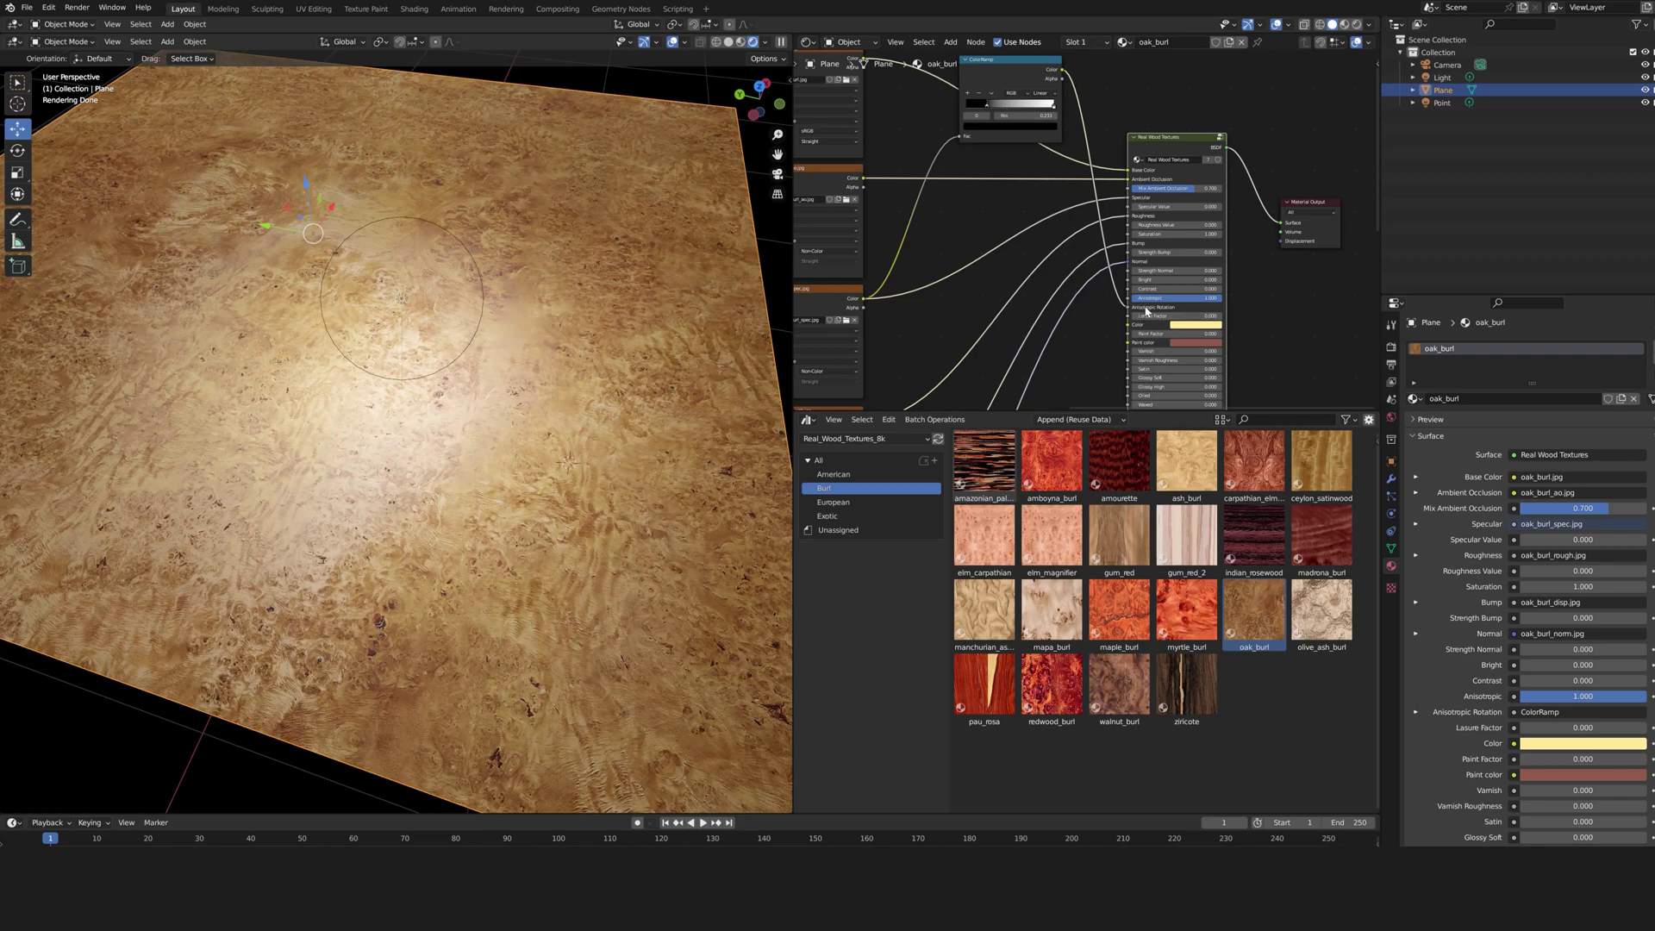
# Step: Select the point light above the oak_burl plane and move it along the Y axis to shift the highlight
pyautogui.click(401, 301)
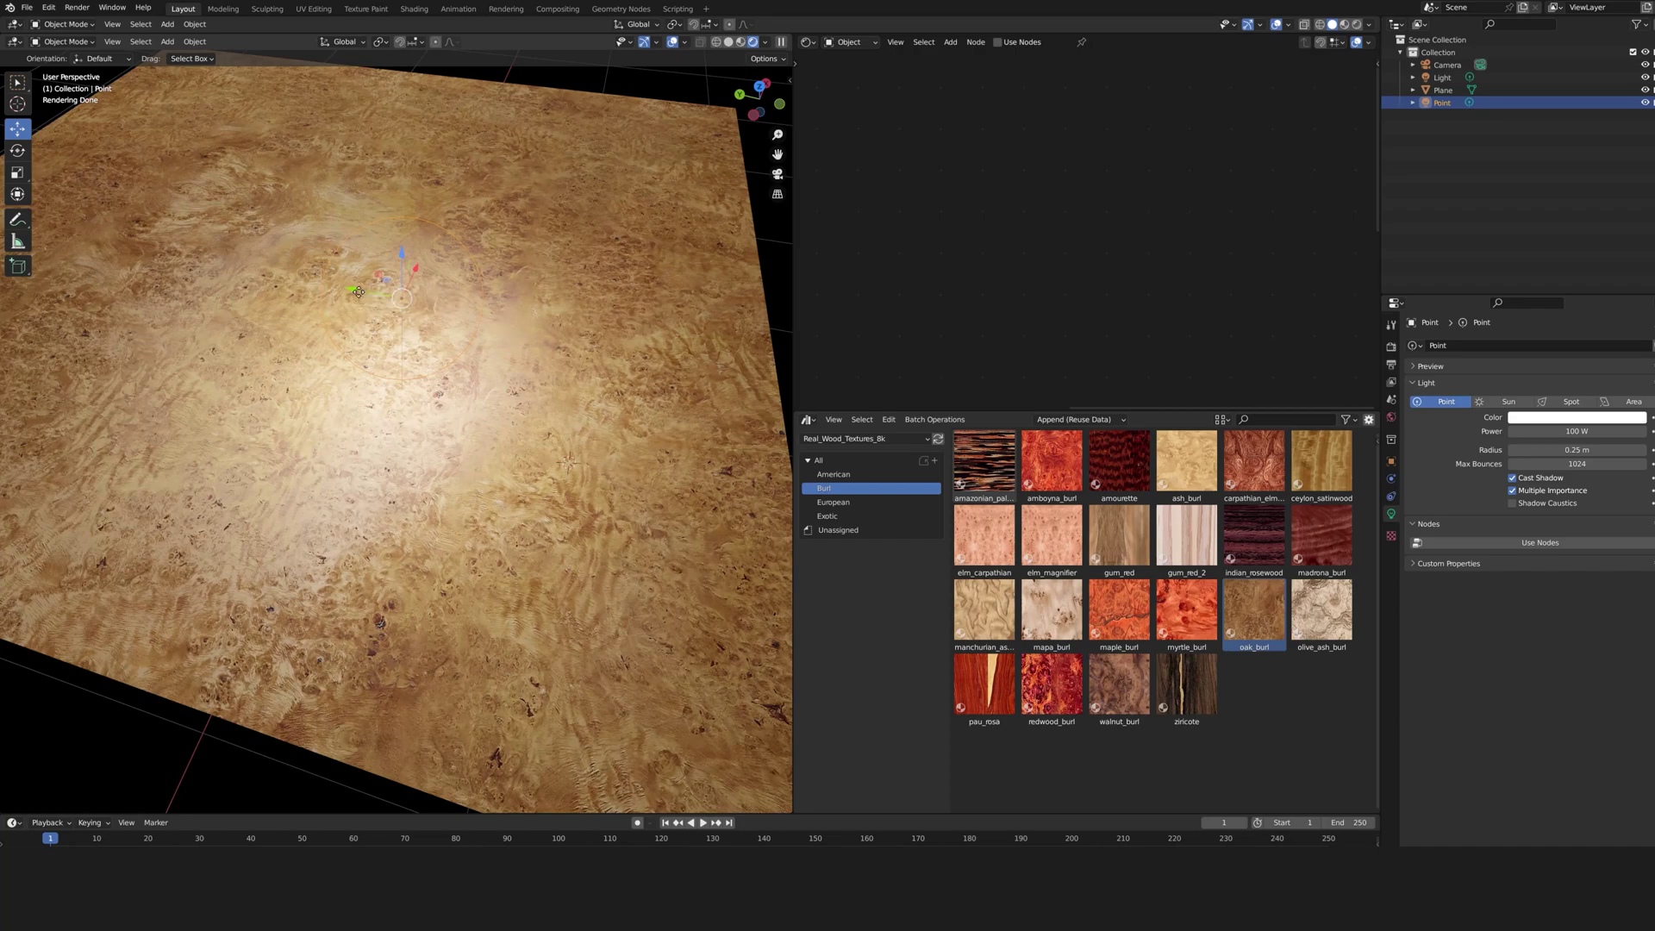
pyautogui.moveTo(359, 292); pyautogui.dragTo(362, 327)
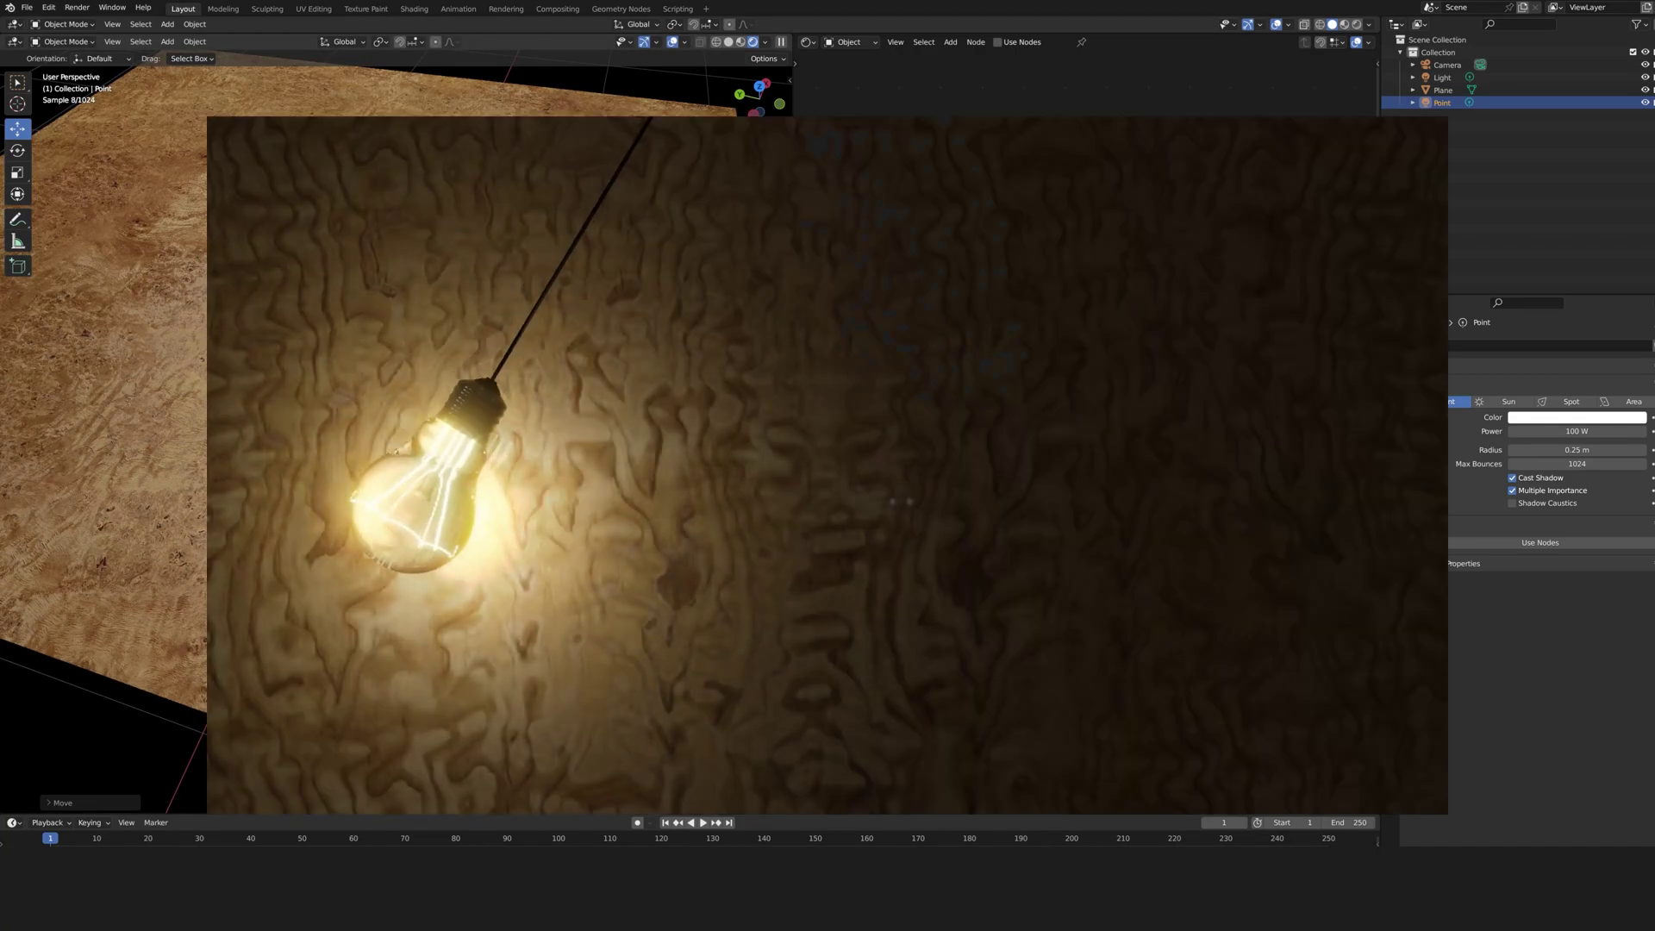